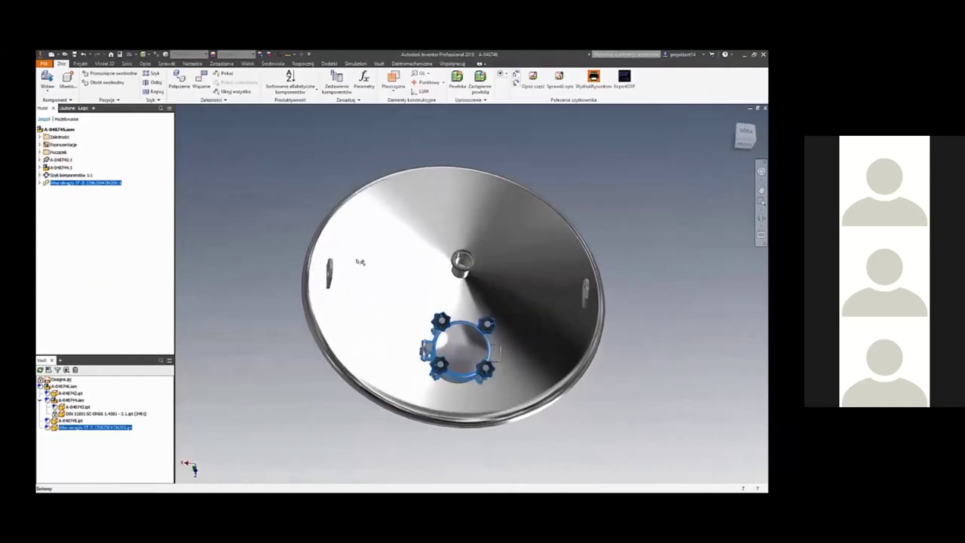
Open the conical cover part from the assembly in its own window and turn it to show the cone face.
left_click(371, 242)
right_click(369, 239)
left_click(371, 217)
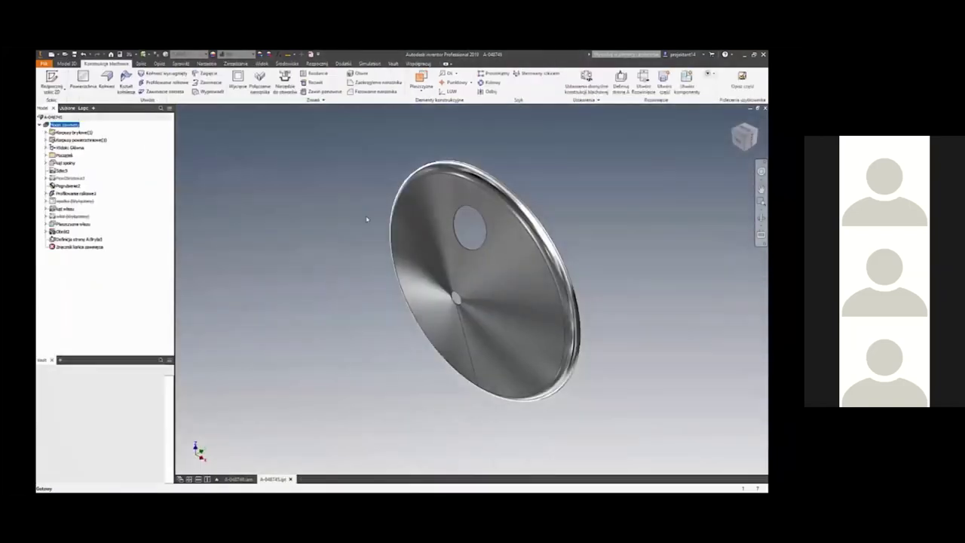
middle_click_drag(625, 171, 744, 136, "shift")
middle_click_drag(581, 193, 530, 284, "shift")
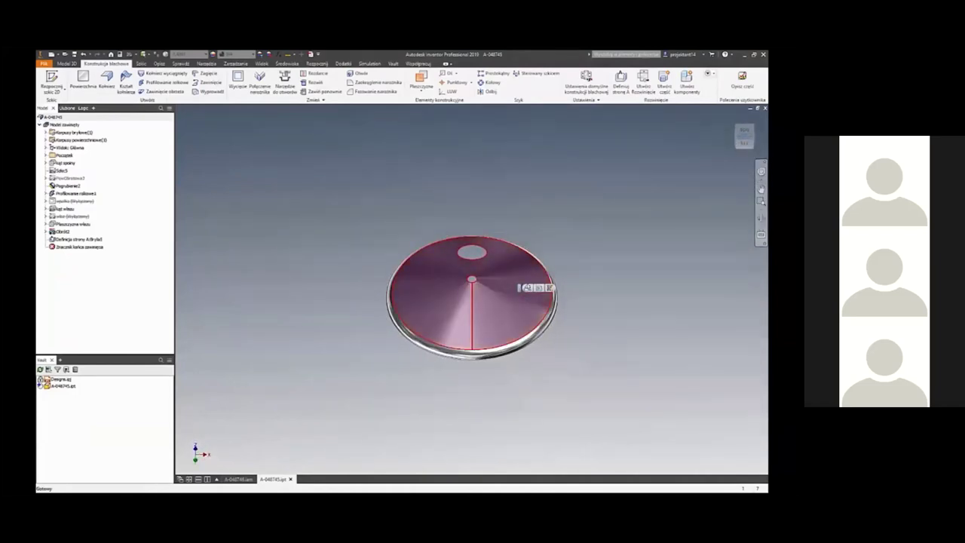
Inspect the angle and the inner diameter dimensions in the cone's profile sketch, leaving them as they are, and finish the sketch.
double_click(530, 284)
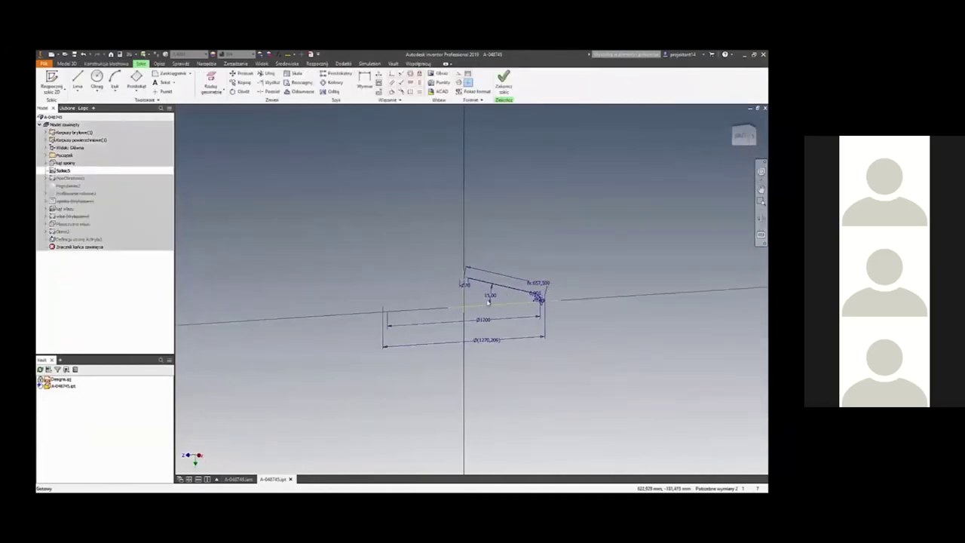
double_click(491, 294)
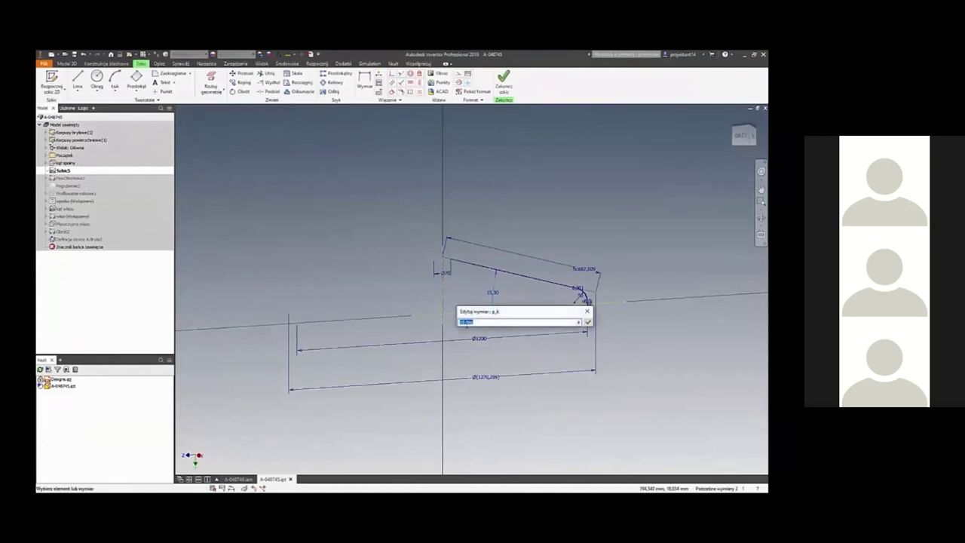
left_click(587, 312)
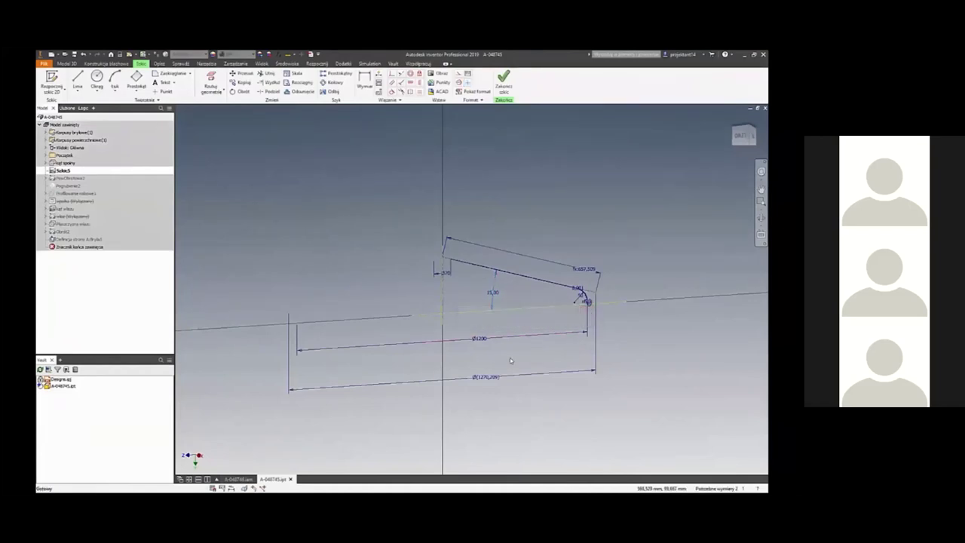
double_click(482, 339)
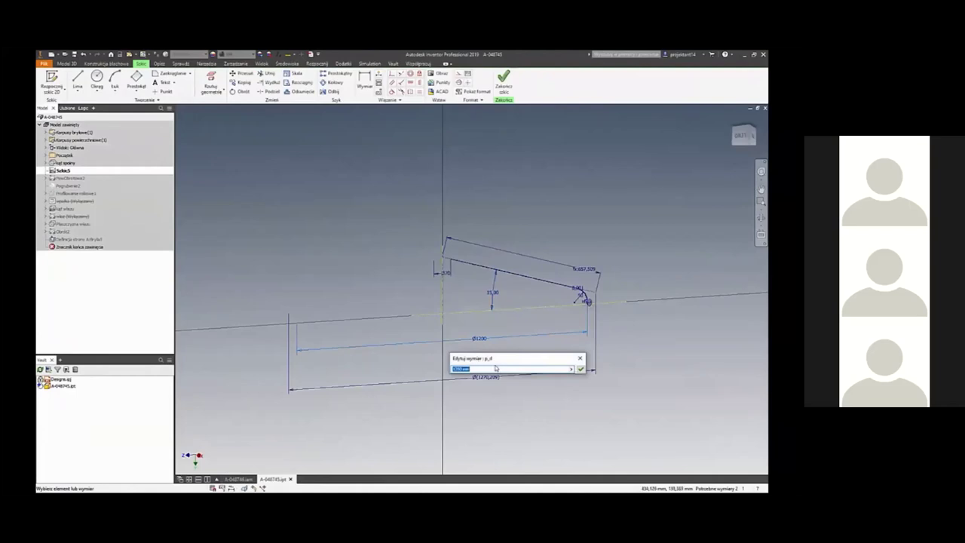
key("Escape")
left_click(504, 78)
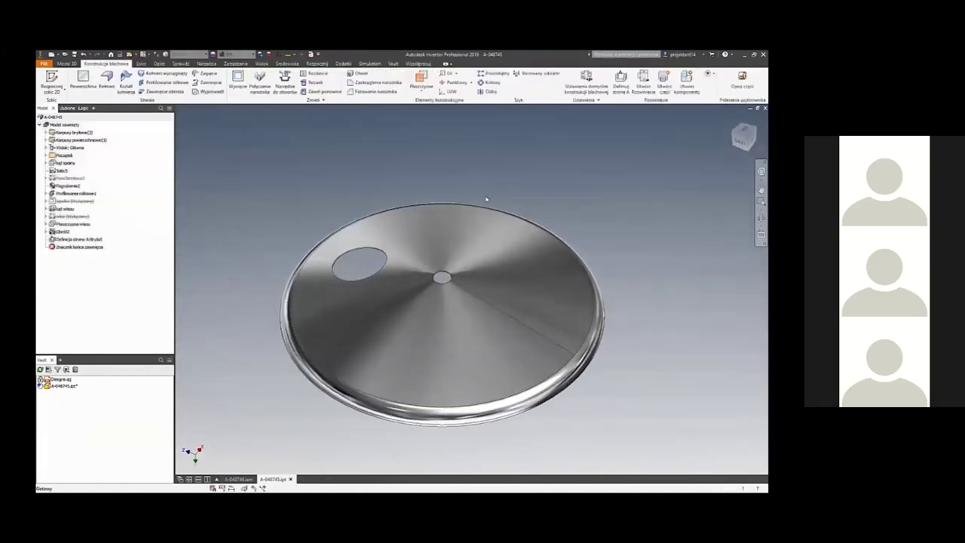
Create the sheet metal part's flat pattern and return to the folded model.
left_click(643, 81)
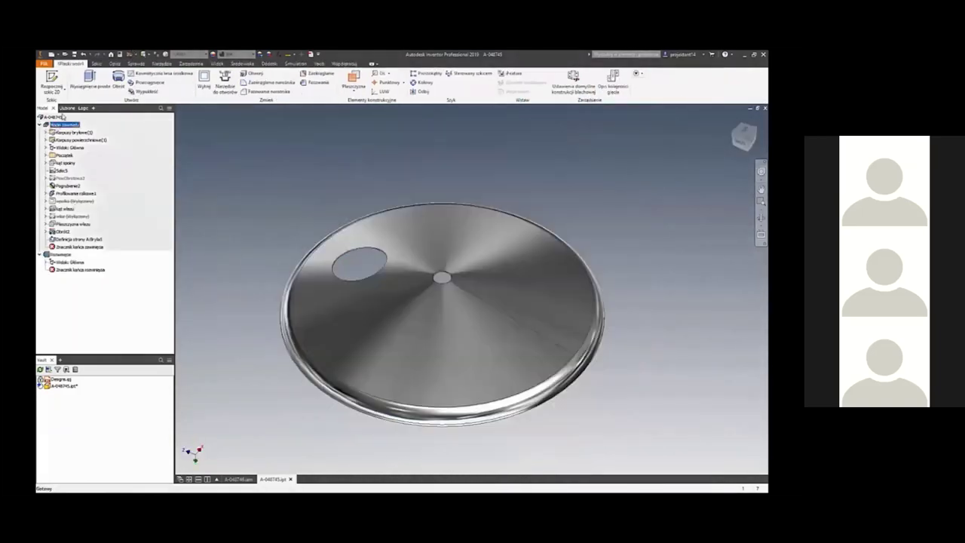
double_click(64, 125)
Examine the part's custom iProperties in a widened window and close it.
right_click(323, 151)
left_click(354, 158)
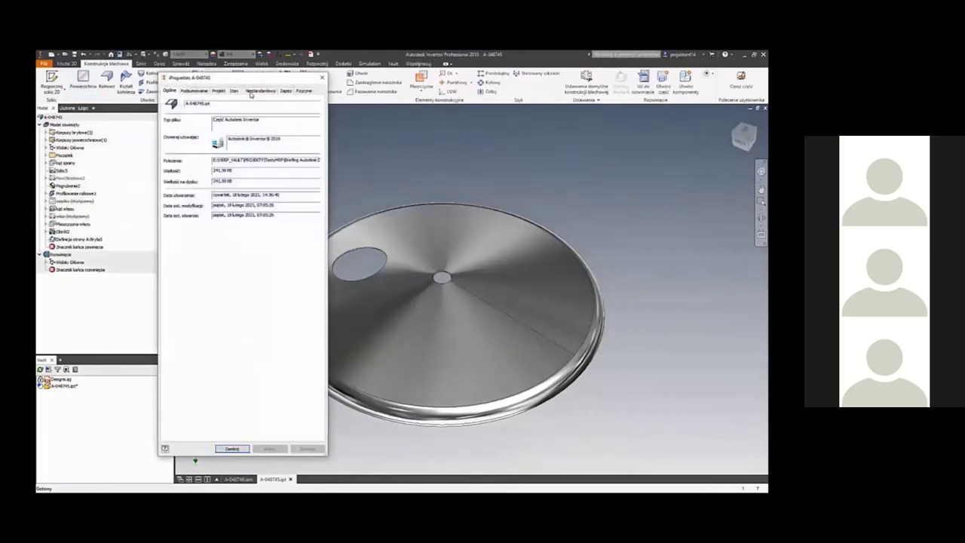
left_click(251, 92)
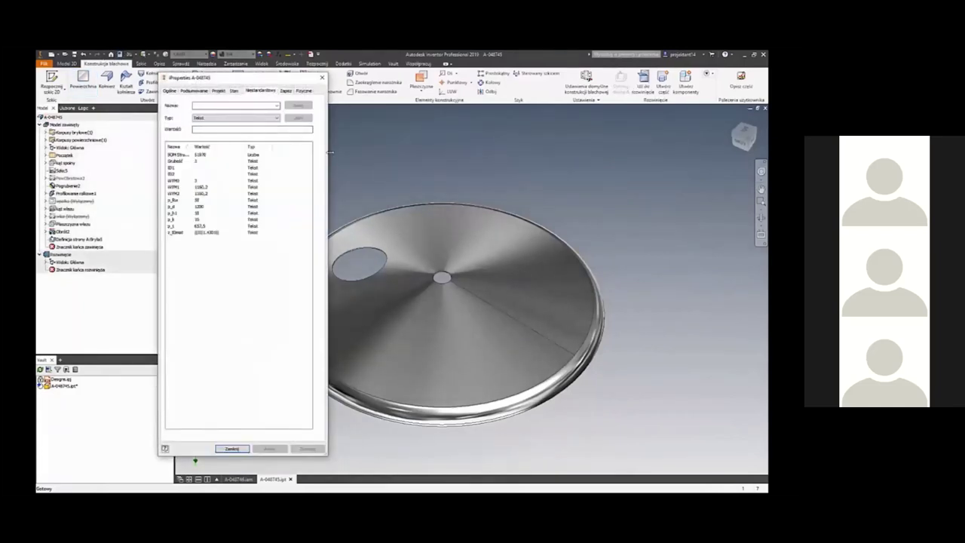
left_click_drag(330, 153, 402, 153)
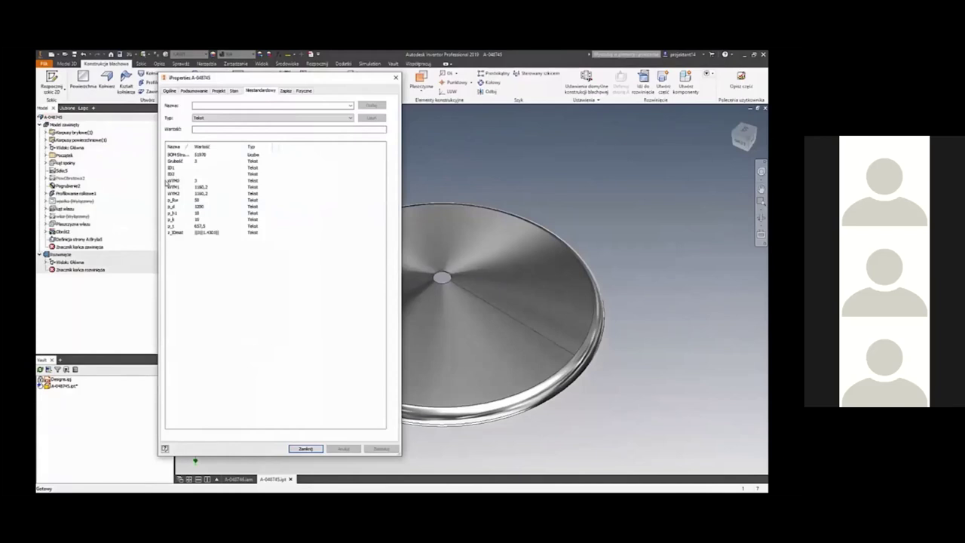
left_click(395, 78)
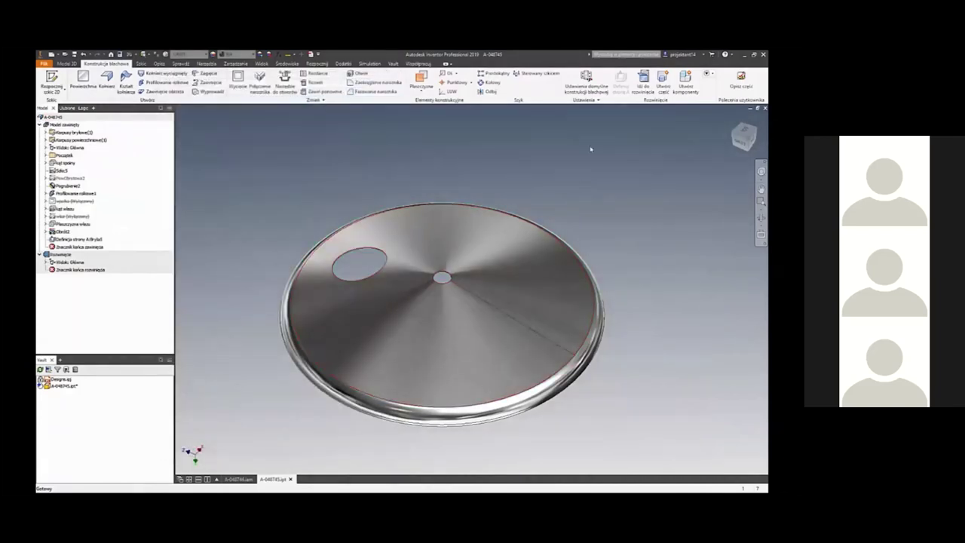
Start the part description add-in and choose "Dennica stożkowa" as the Polish description.
left_click(207, 63)
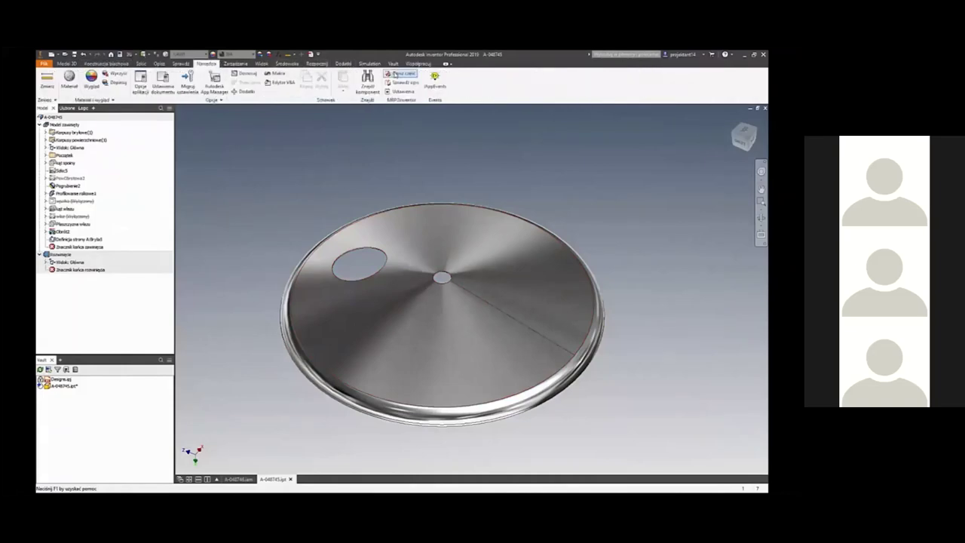
left_click(395, 74)
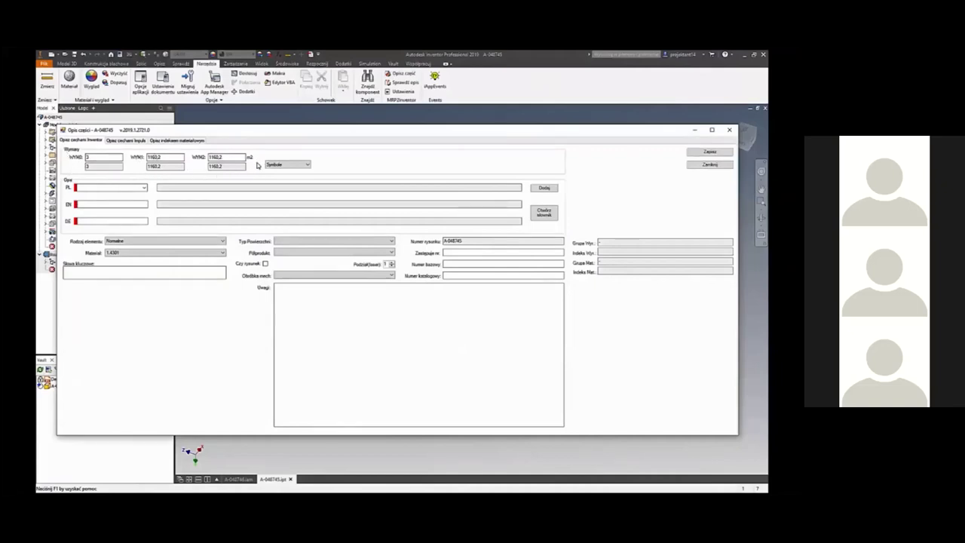
left_click(121, 190)
type("dennica")
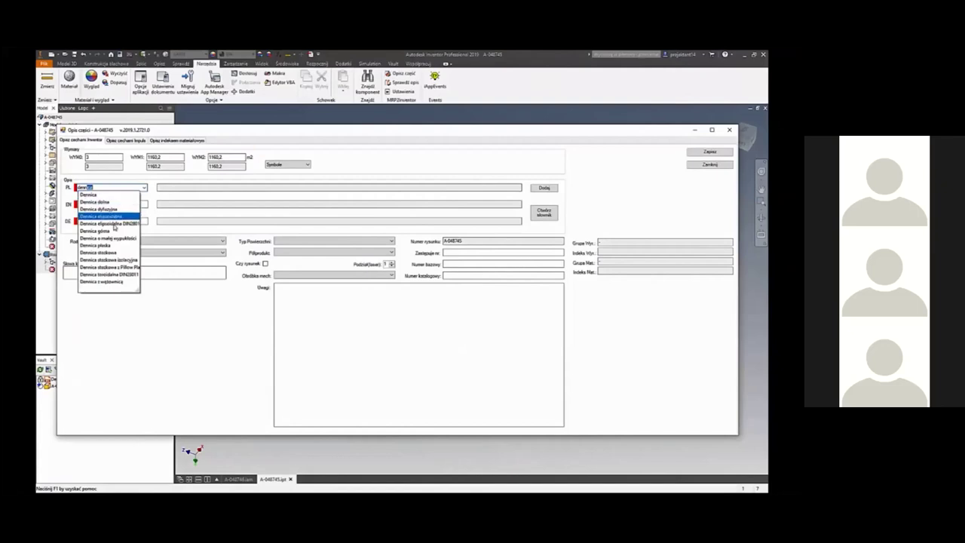
left_click(115, 252)
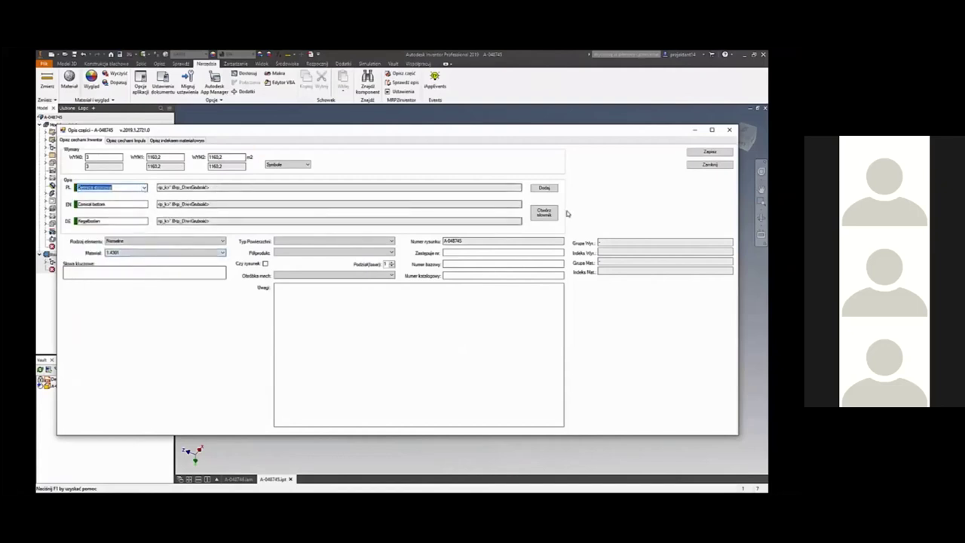
Look up "dennica stożkowa" in the Excel language dictionary, check its translations and dimension formula, and close the workbook.
left_click(541, 213)
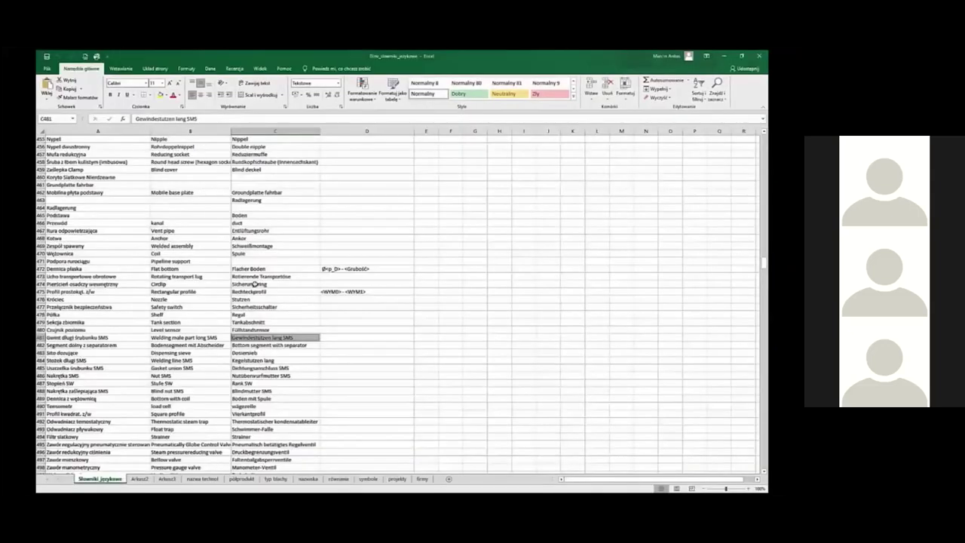
left_click(237, 261)
key("ctrl+f")
type("denni")
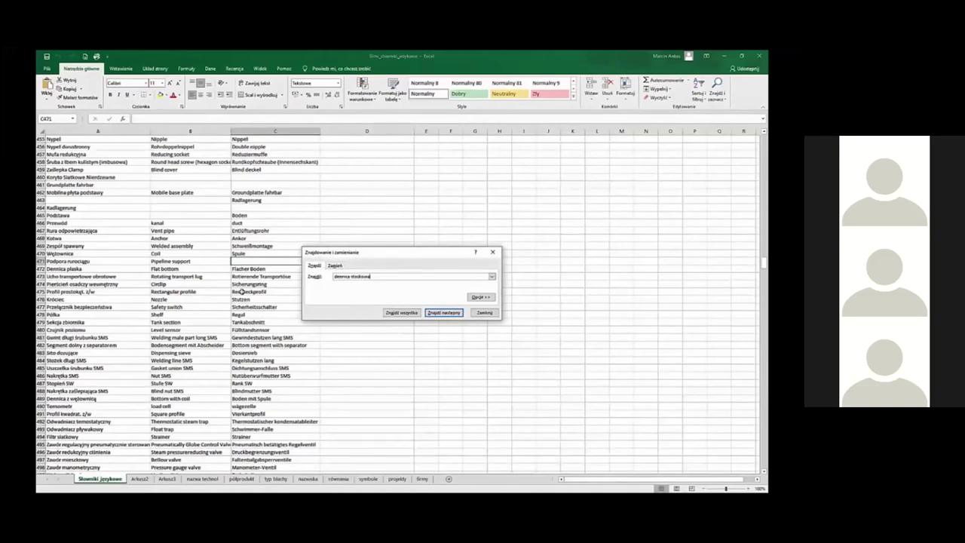
type("ca stożkowa")
key("Return")
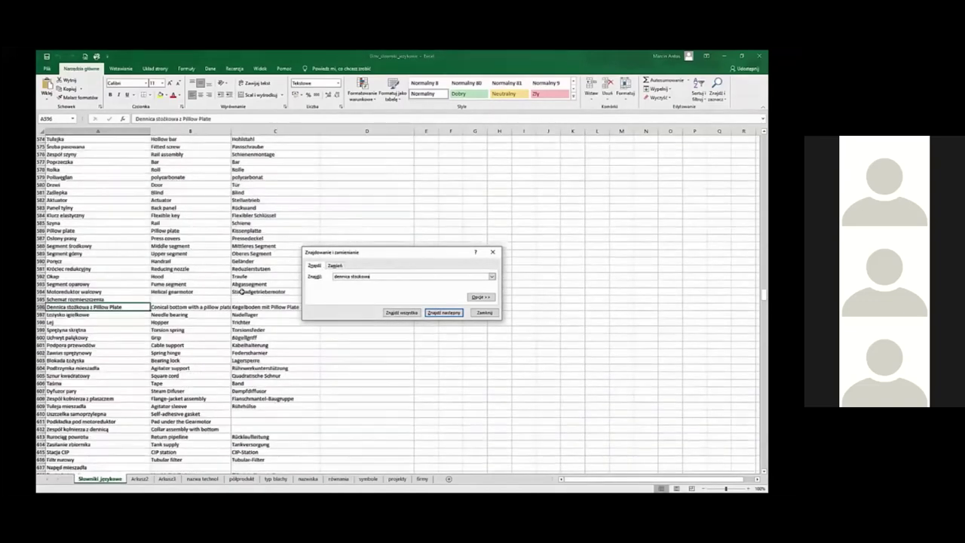
key("Return")
key("Return")
left_click_drag(362, 252, 331, 154)
left_click_drag(98, 307, 388, 306)
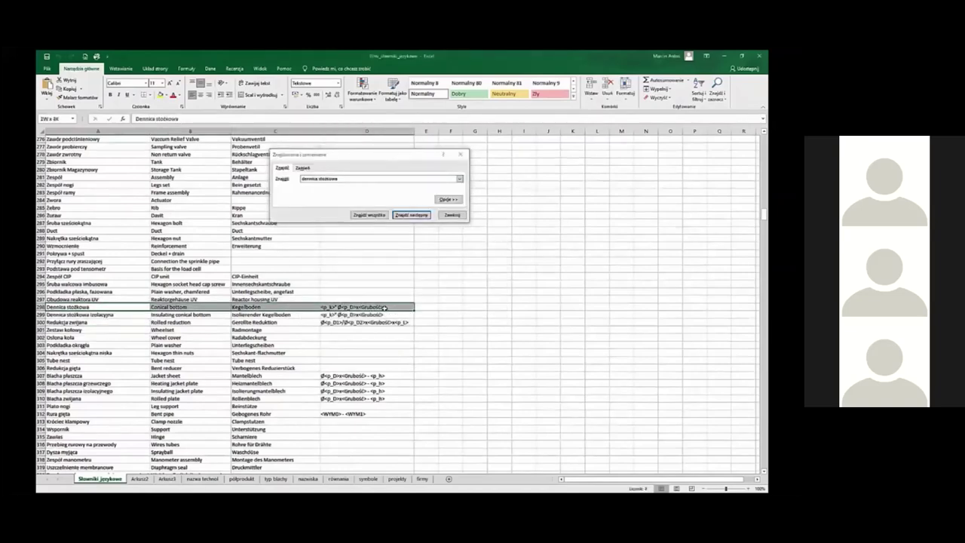
left_click(461, 154)
left_click(760, 55)
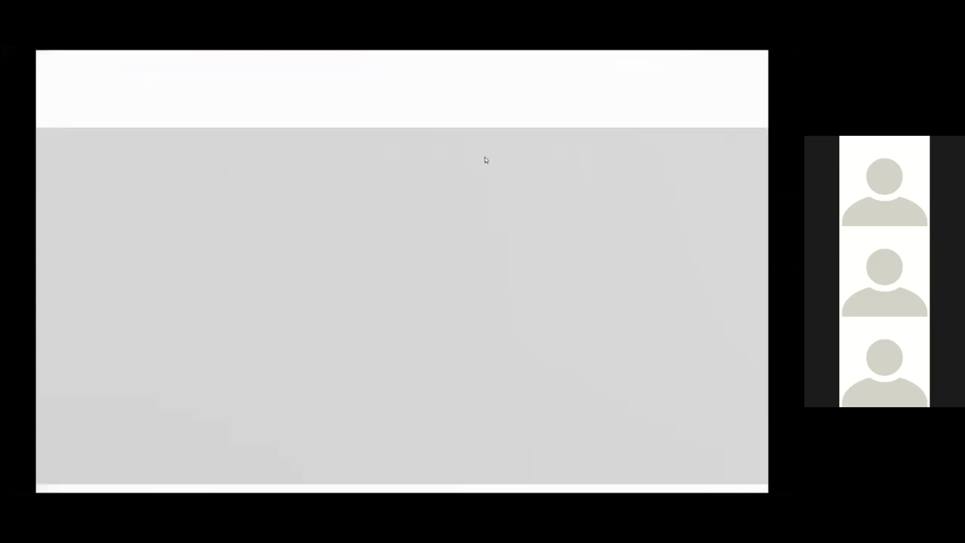
Set the part's surface type to the D option (double-sided 2B) and its semi-finished product to Laser.
left_click(285, 240)
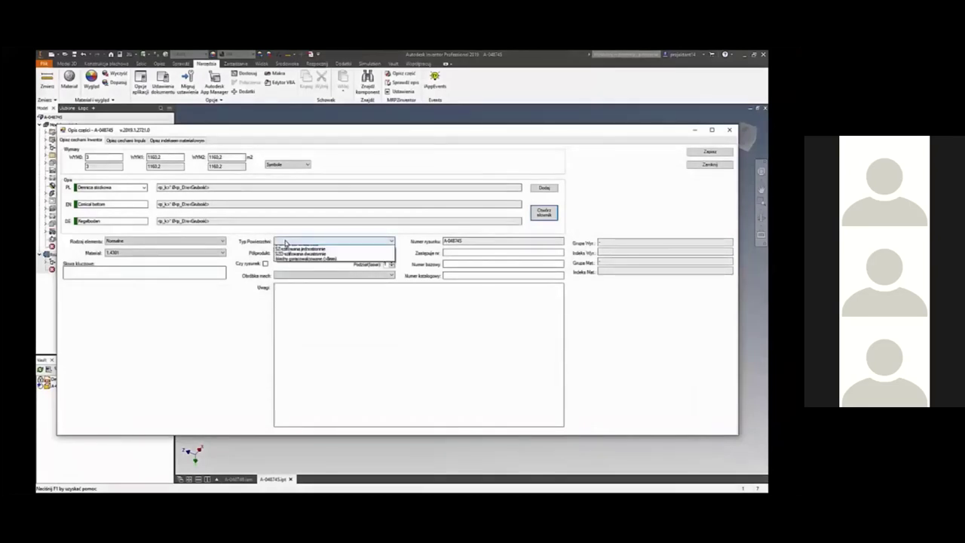
left_click(298, 262)
left_click(291, 253)
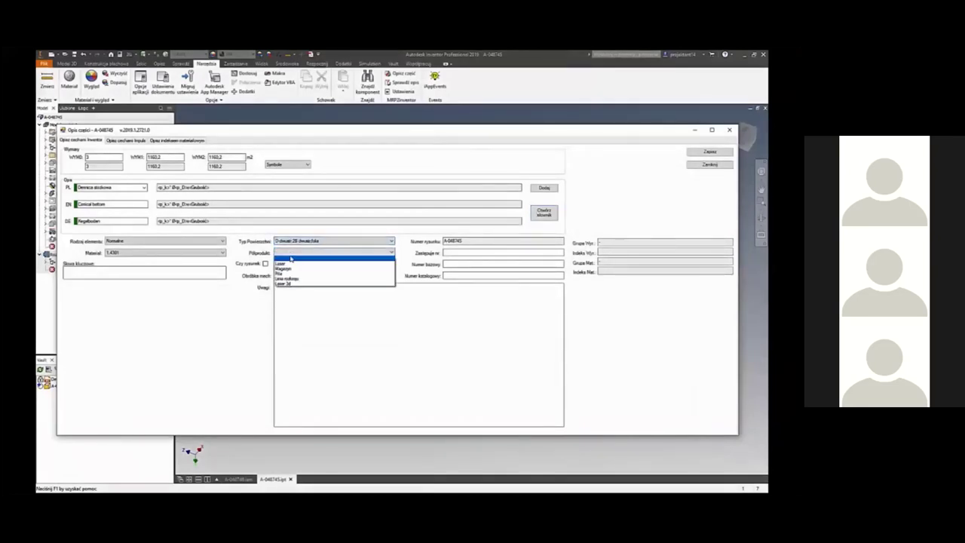
left_click(291, 266)
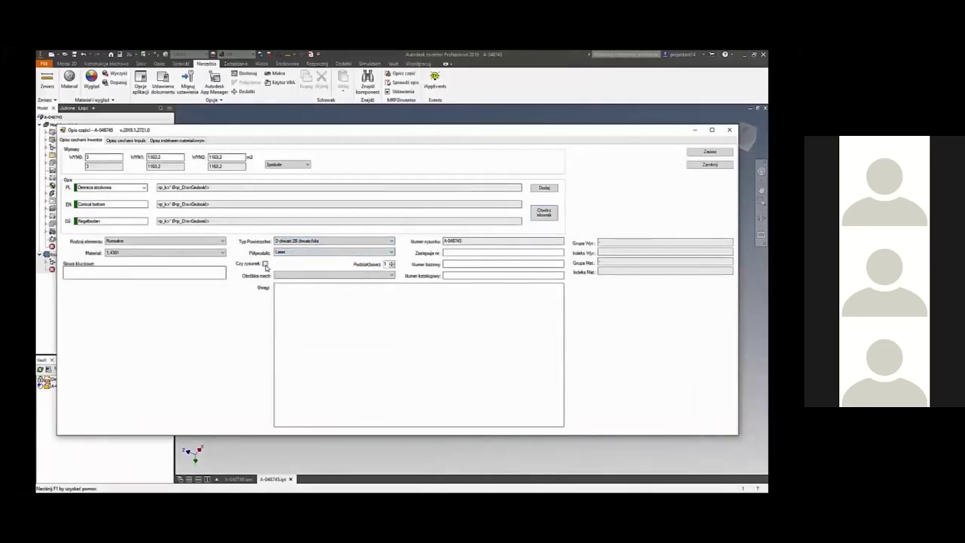
Mark the part as having a drawing, set machining to NIE, then save and close the part description.
left_click(265, 264)
left_click(331, 276)
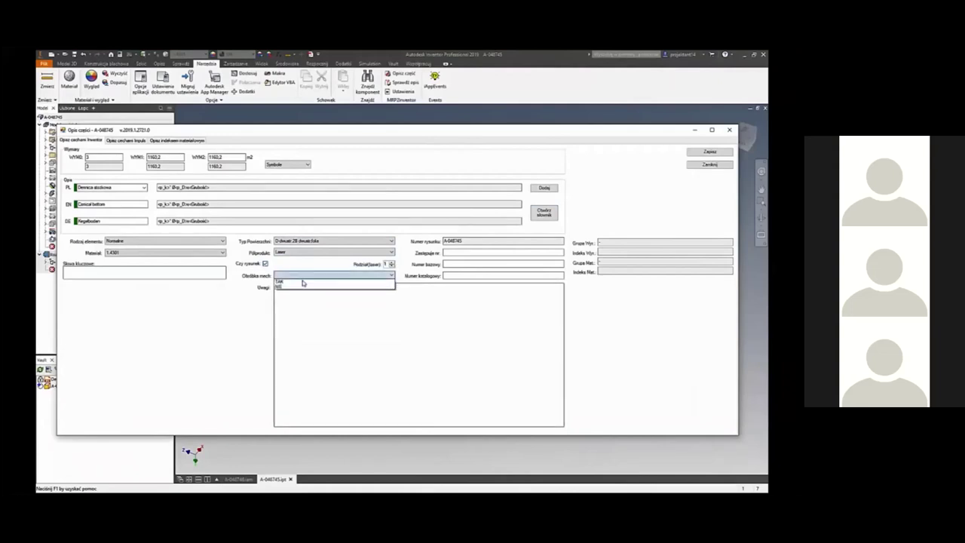
left_click(303, 287)
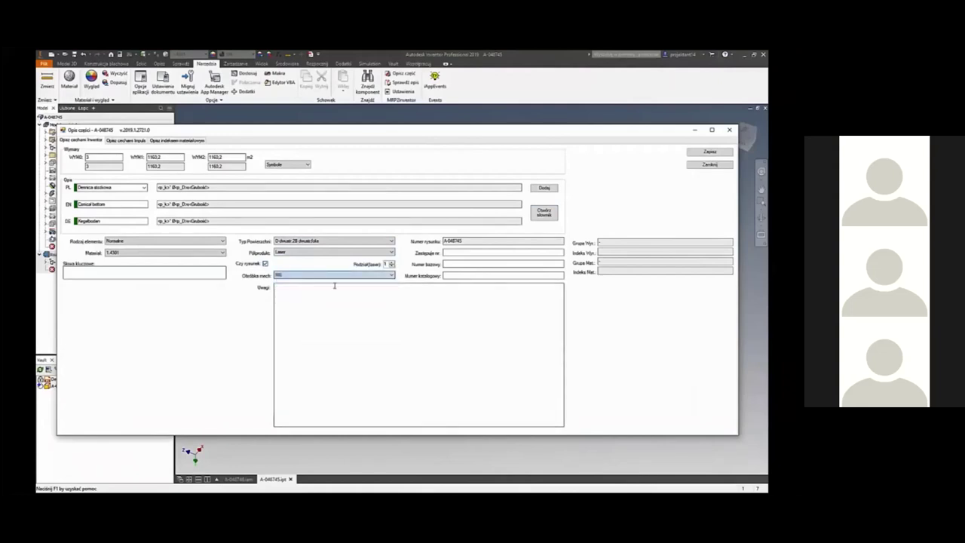
left_click(707, 152)
left_click(708, 164)
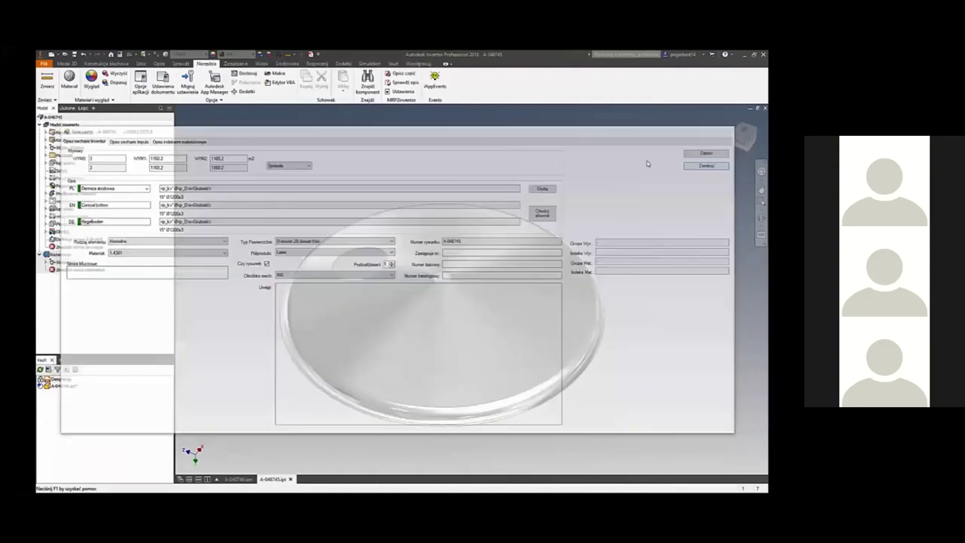
Review the custom iProperties written to the part by the description form, fitting the name column to its contents.
left_click(120, 55)
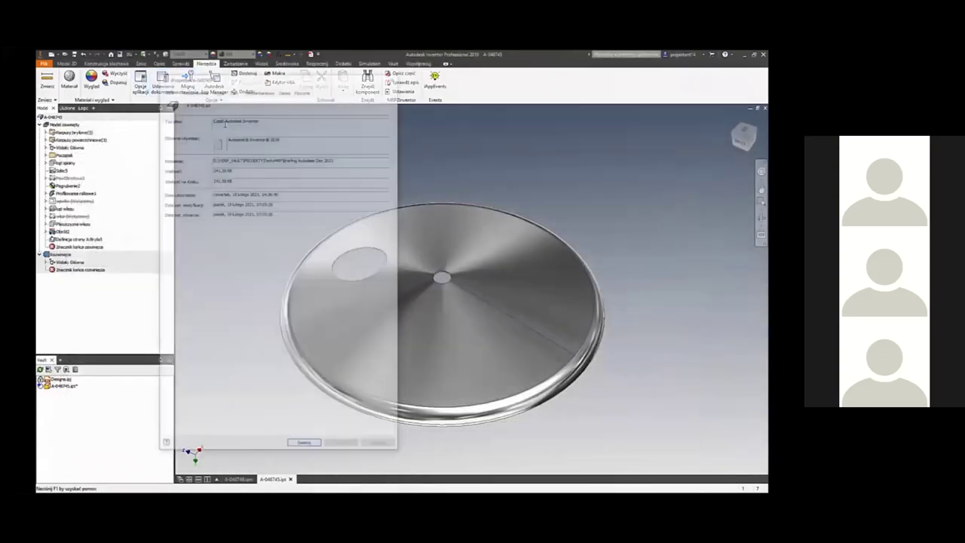
left_click(260, 91)
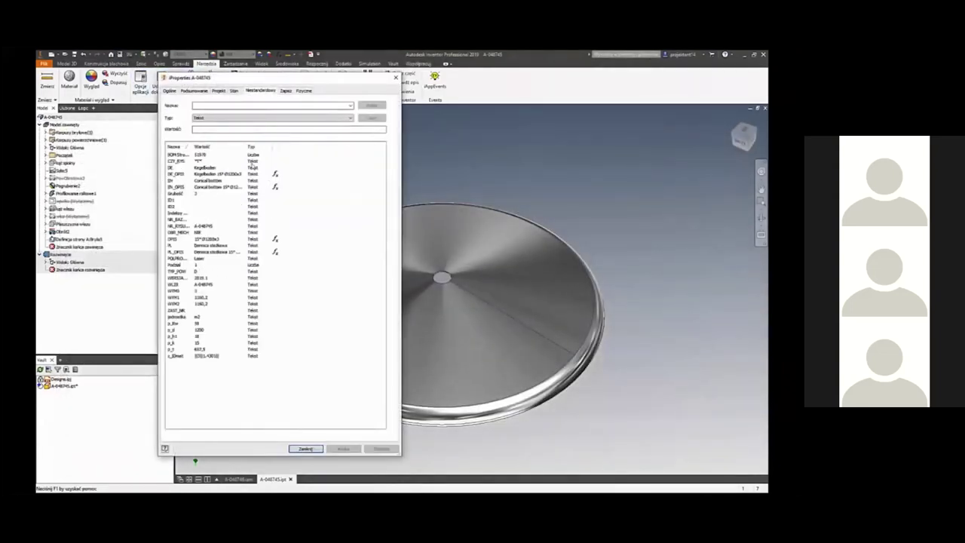
double_click(245, 147)
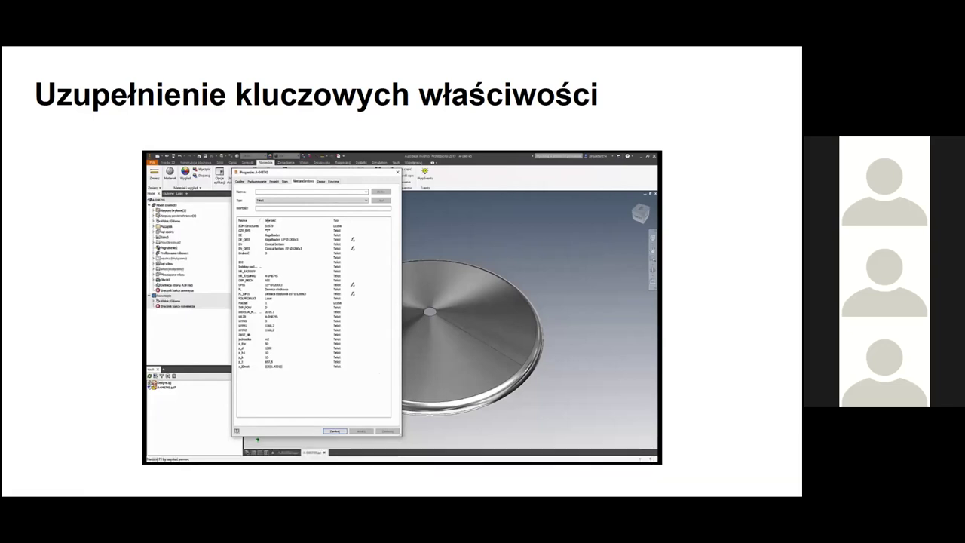
key("Right")
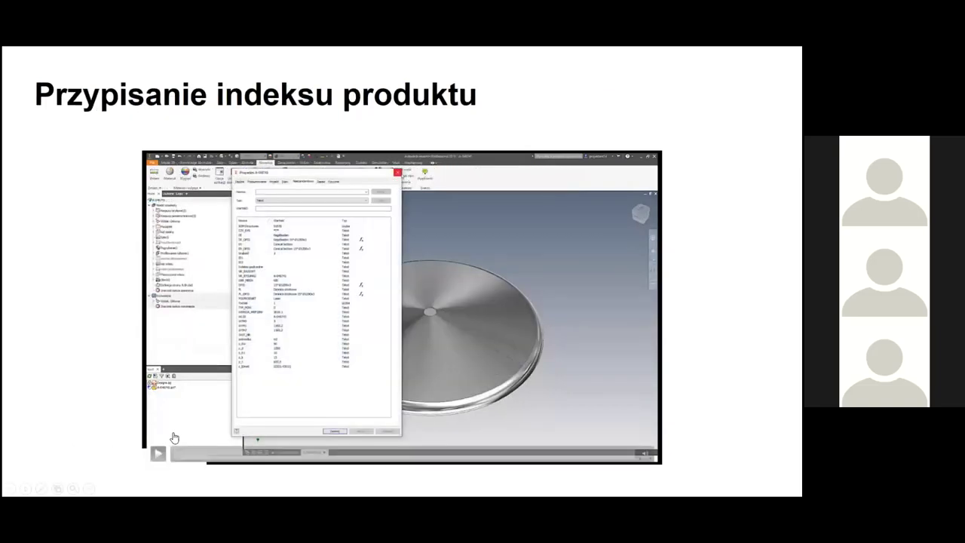
left_click(158, 454)
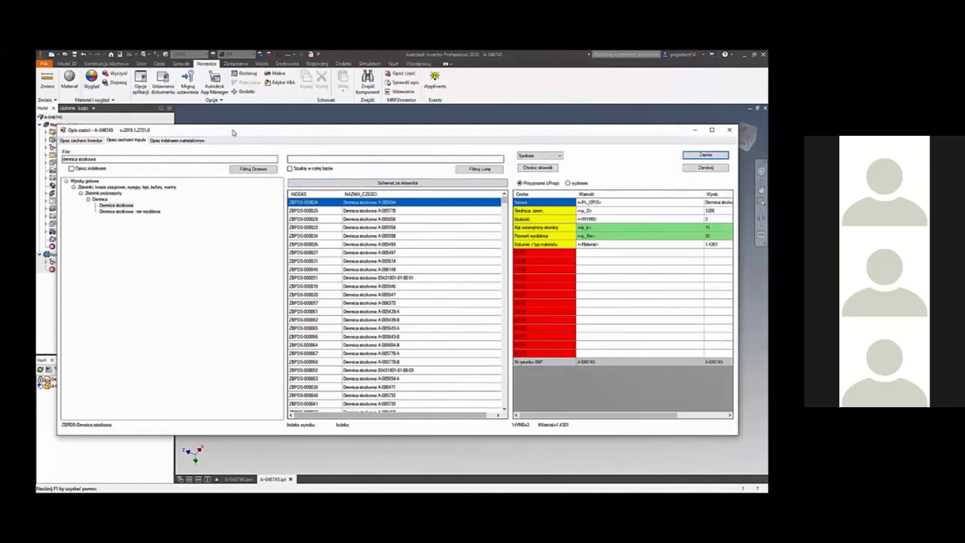
Close the part description form and examine the part's custom iProperties with the name column widened.
left_click(706, 168)
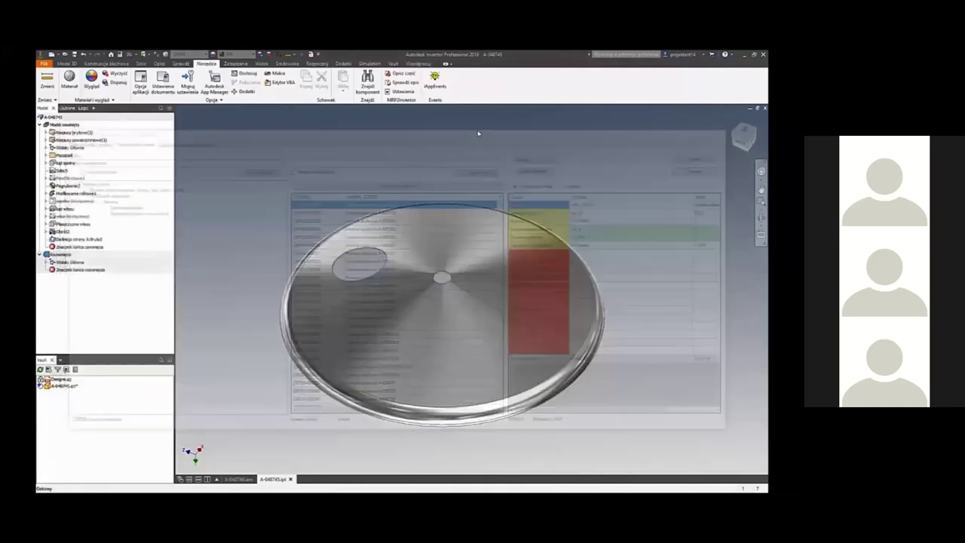
left_click(123, 54)
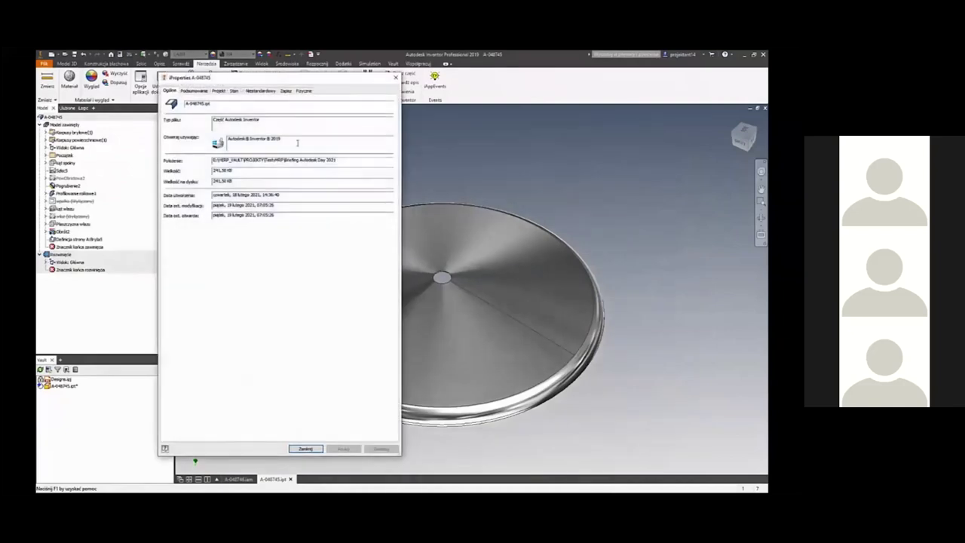
left_click(260, 91)
left_click_drag(192, 145, 219, 145)
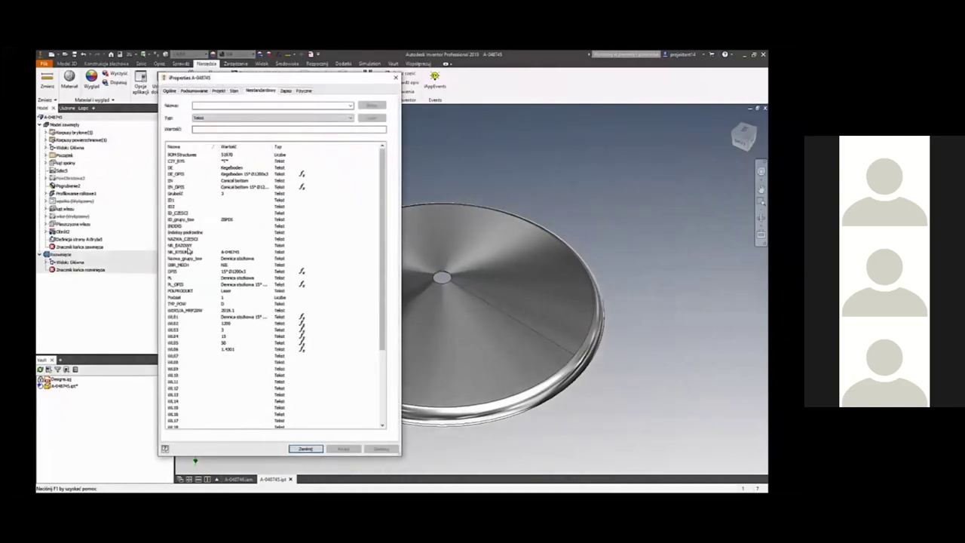
Check the product group name and ID entries in the part's custom iProperties, and close the properties.
left_click(193, 259)
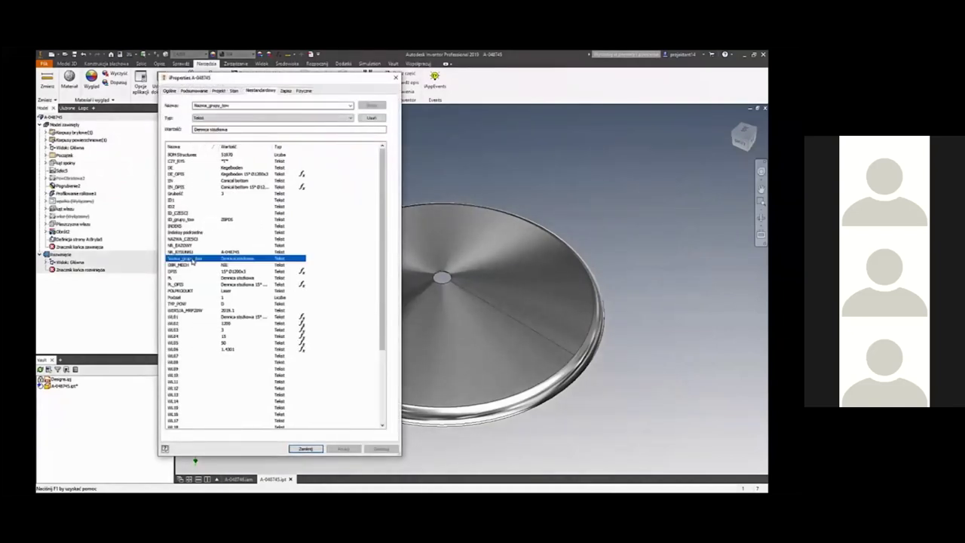
left_click(195, 219)
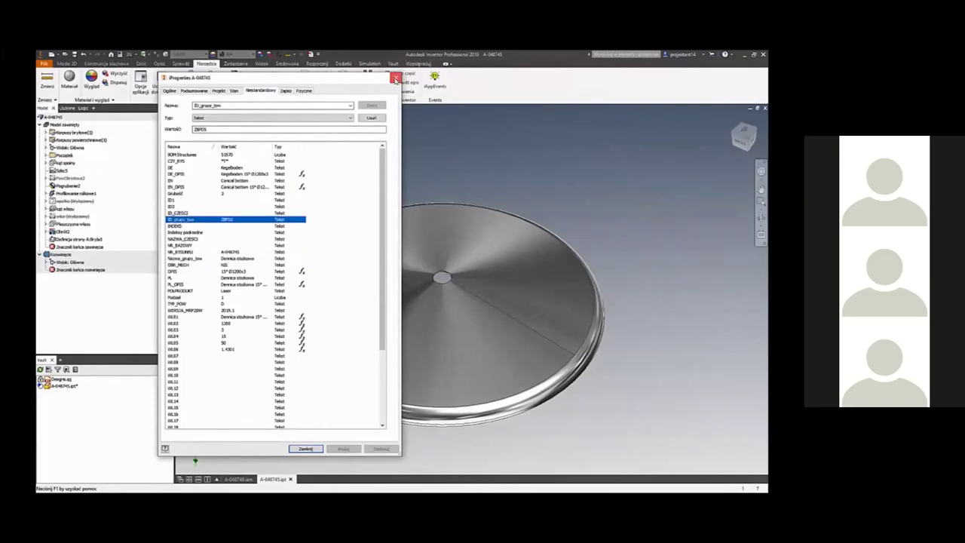
left_click(396, 77)
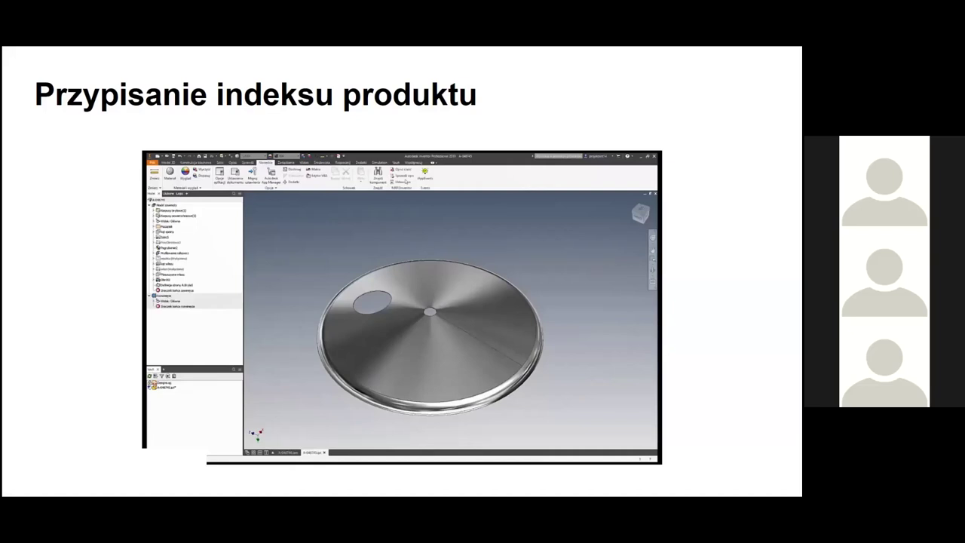
key("Right")
mouse_move(190, 395)
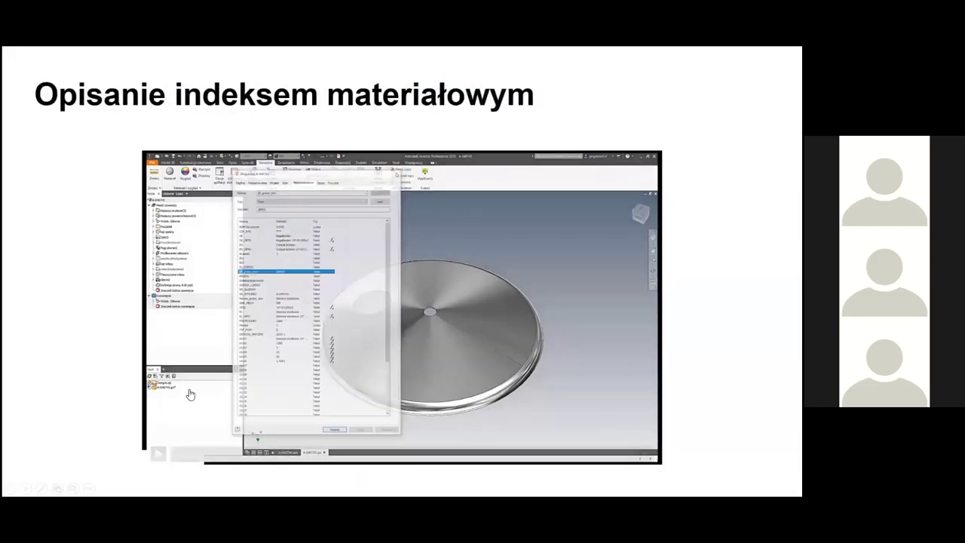
left_click(159, 452)
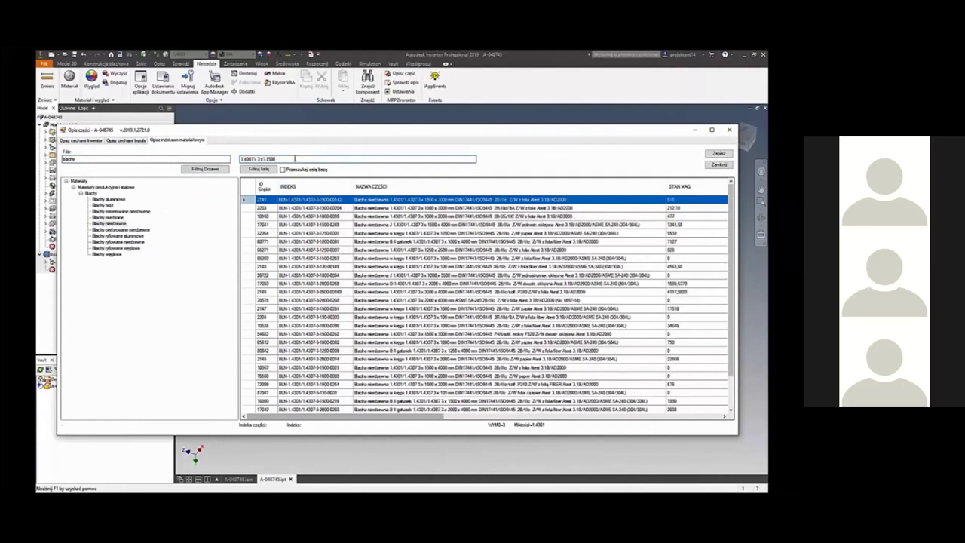
Filter the sheet database for 1.4301, 3 x 1500, pick the stainless D sheet 3 x 1500 x 4000 mm, and close the part description.
left_click(259, 169)
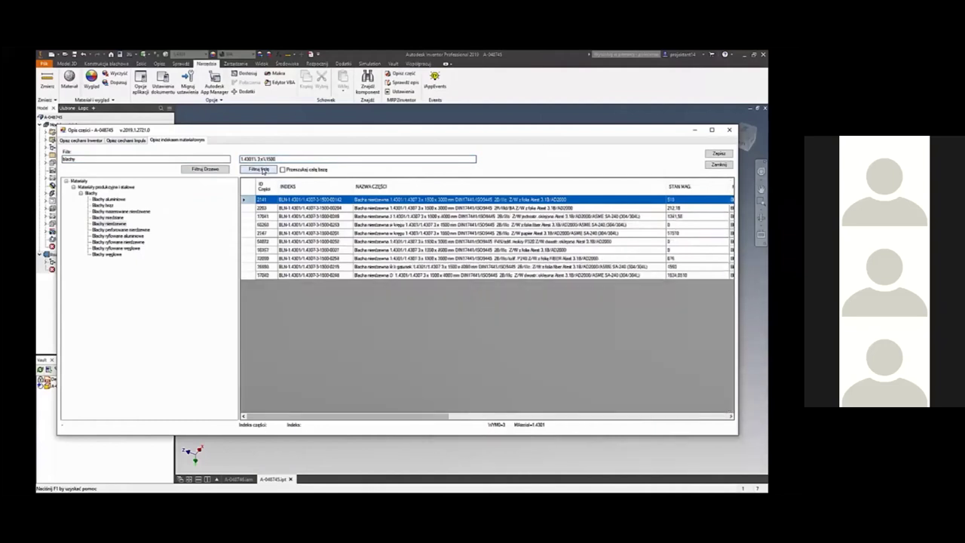
left_click(370, 275)
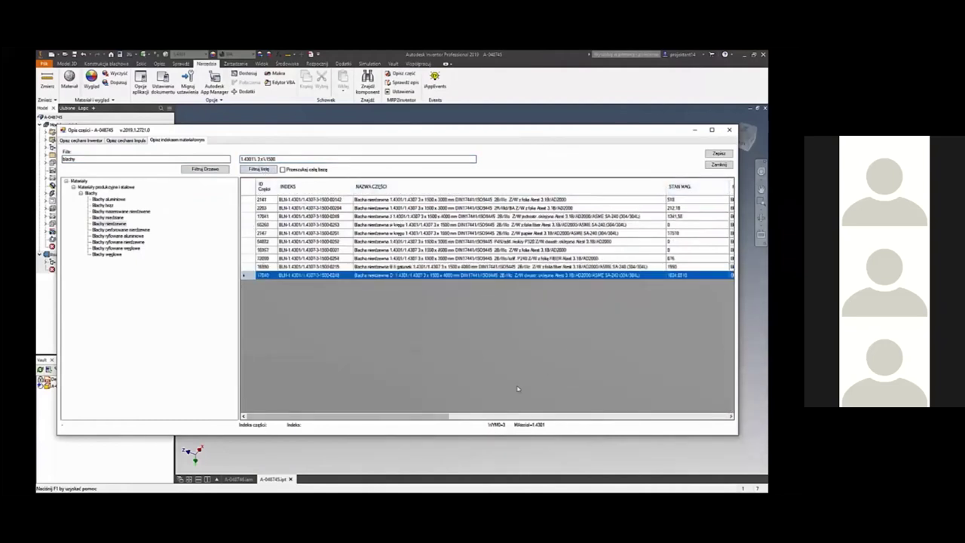
left_click_drag(450, 416, 552, 420)
left_click_drag(572, 419, 433, 428)
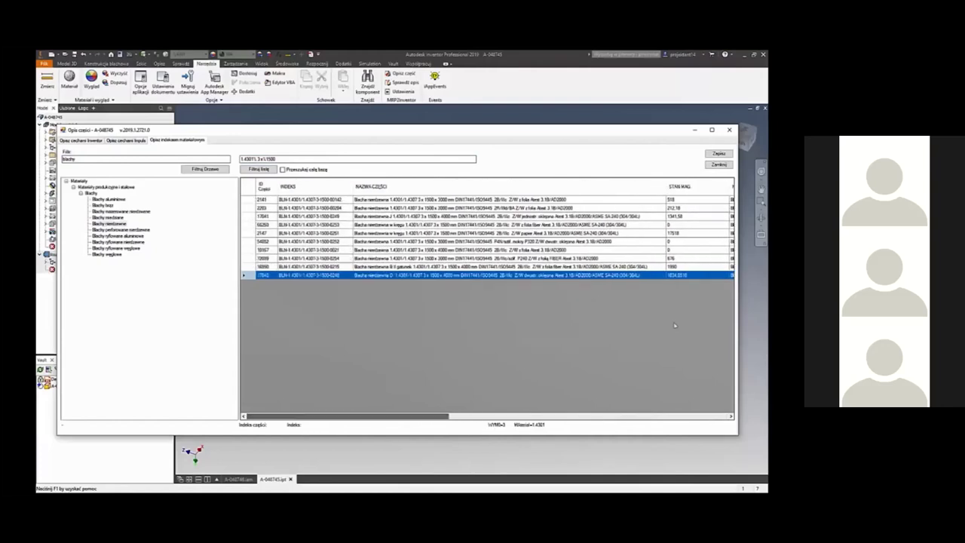
left_click(719, 164)
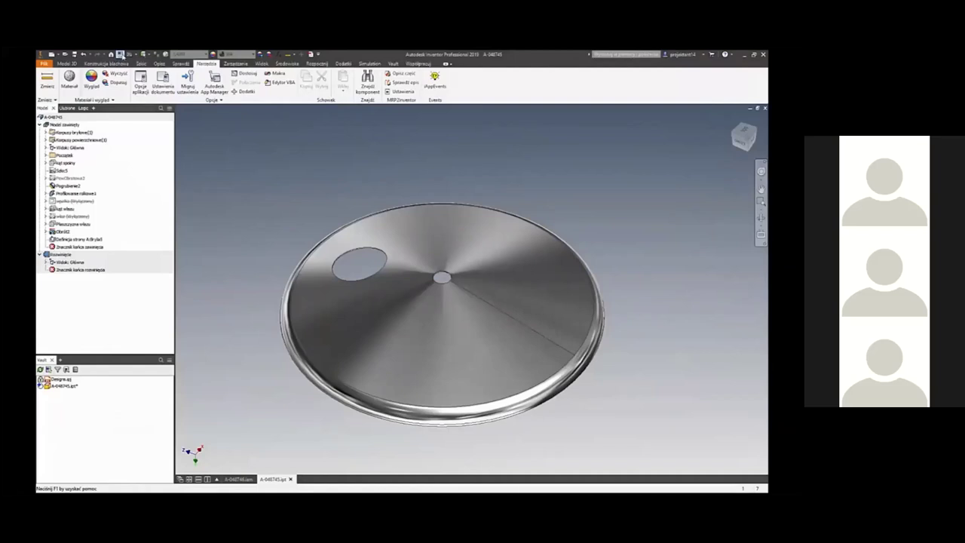
Review the material index entries in the part's custom iProperties, and close the part to return to the assembly.
left_click(119, 54)
left_click(260, 90)
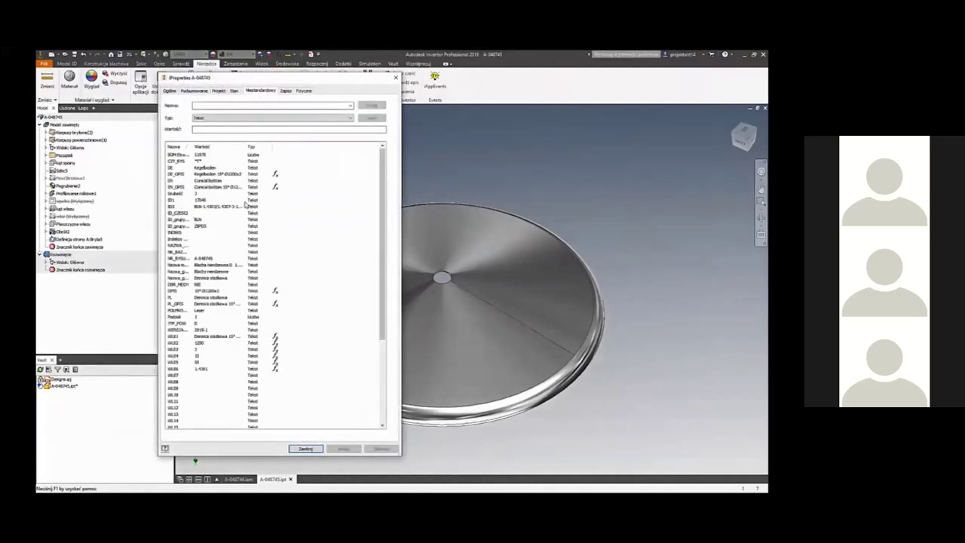
left_click(305, 449)
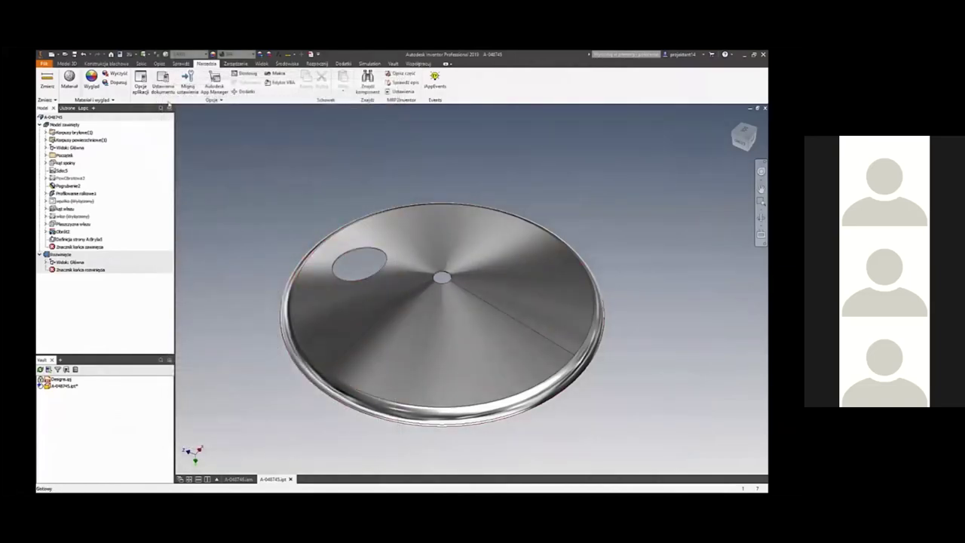
key("ctrl+F4")
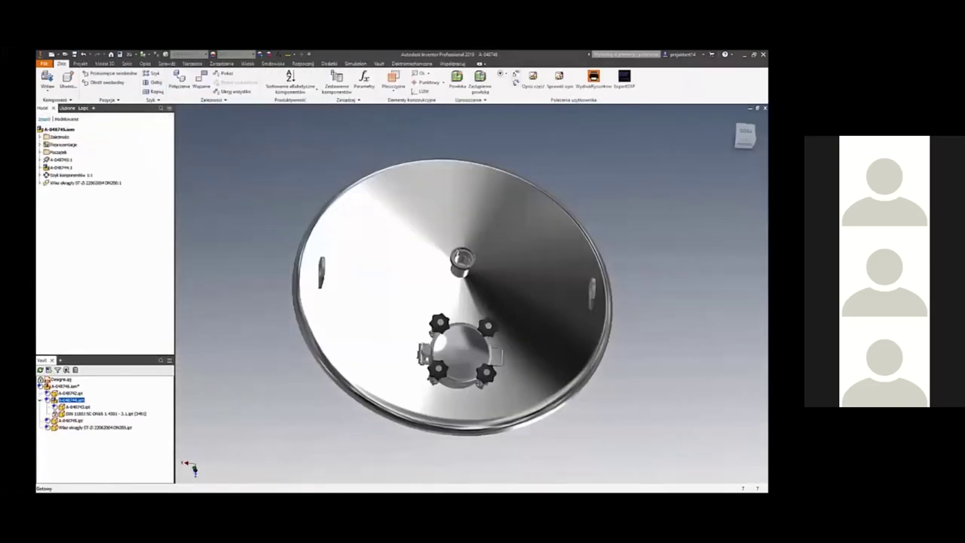
key("alt+Tab")
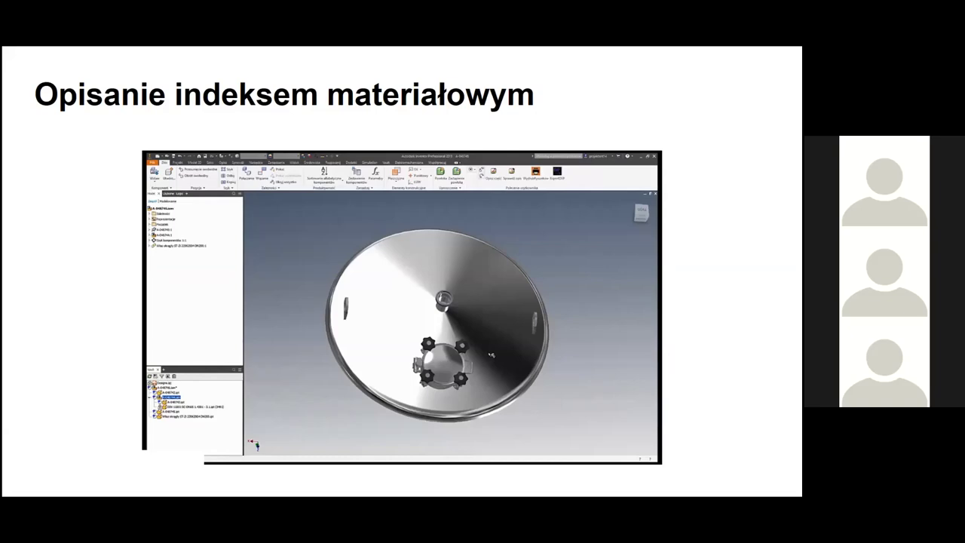
key("Right")
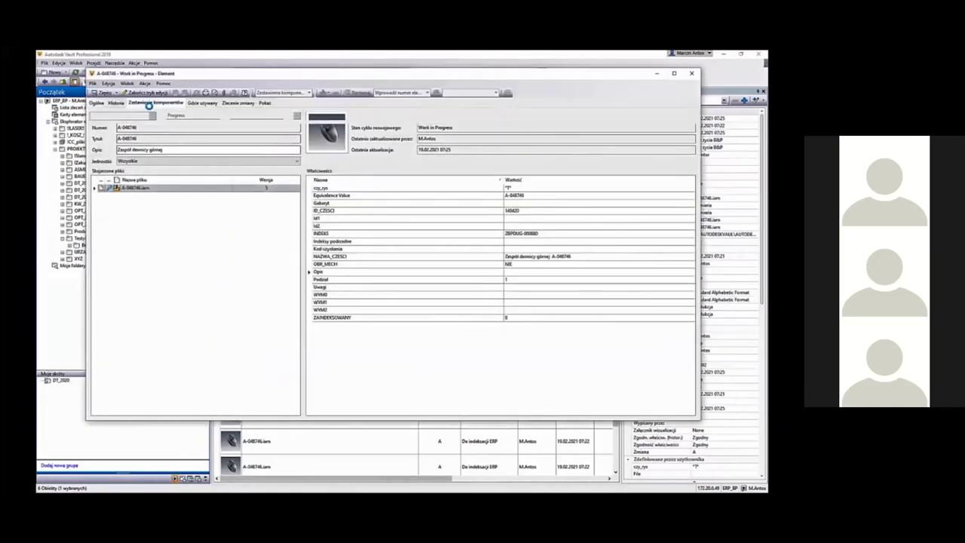
In Vault, expand subassembly A-048744 in the bill of materials of item A-048746, then save and close the item.
left_click(149, 103)
left_click(108, 154)
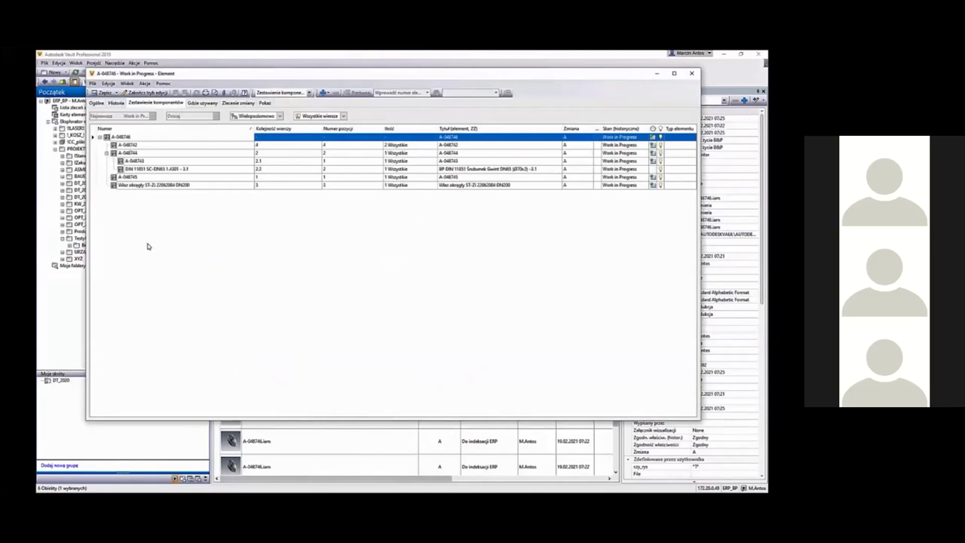
left_click(104, 92)
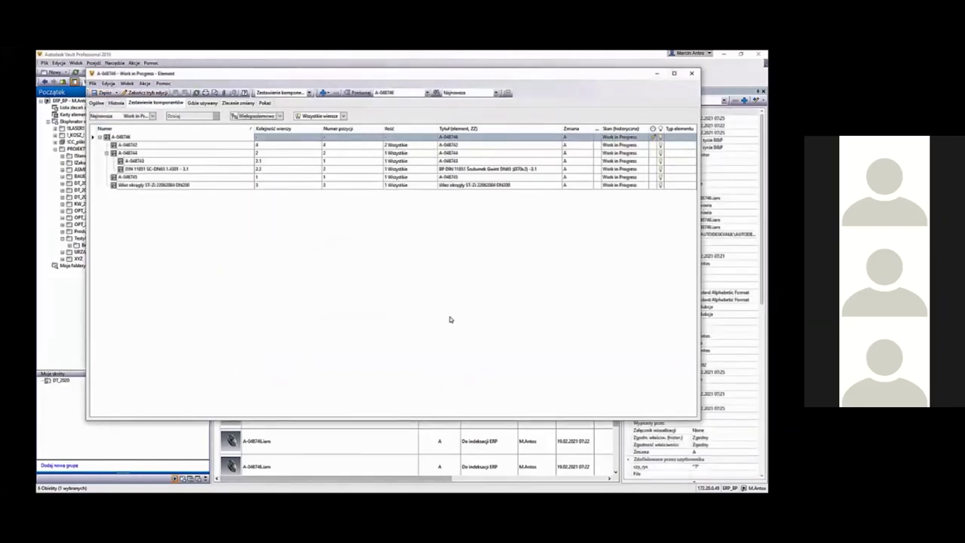
left_click(691, 74)
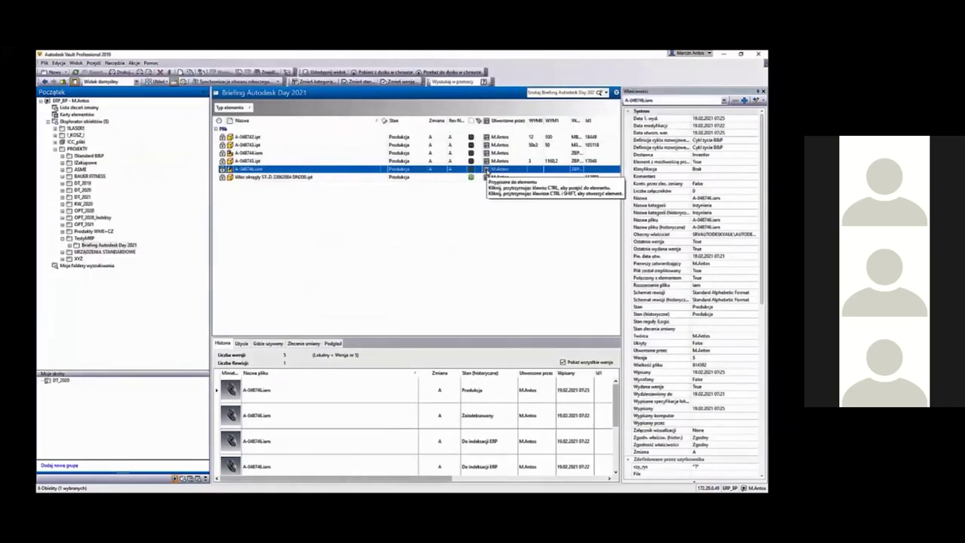
Go to the item linked to A-048746.iam, validate its BOM structure, and close the validation report.
right_click(246, 168)
left_click(274, 209)
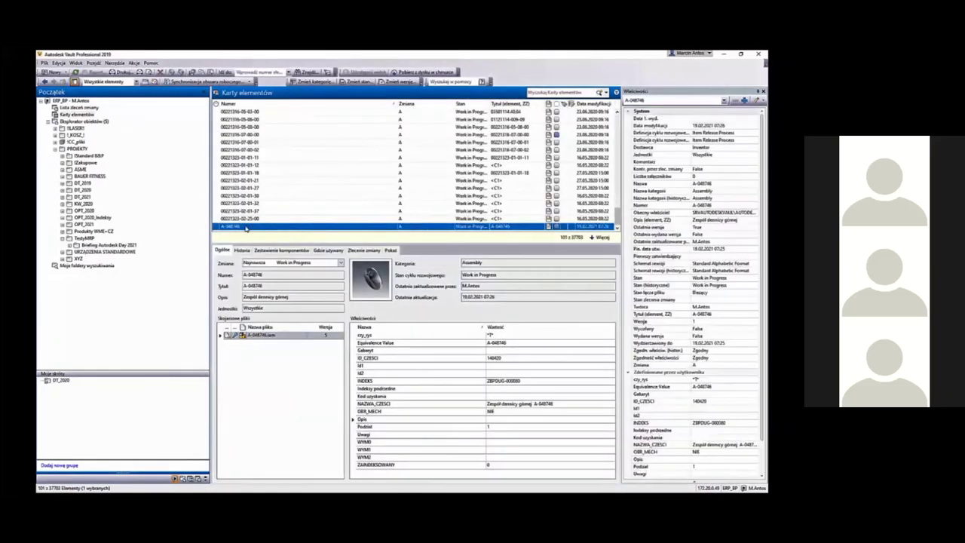
left_click(303, 264)
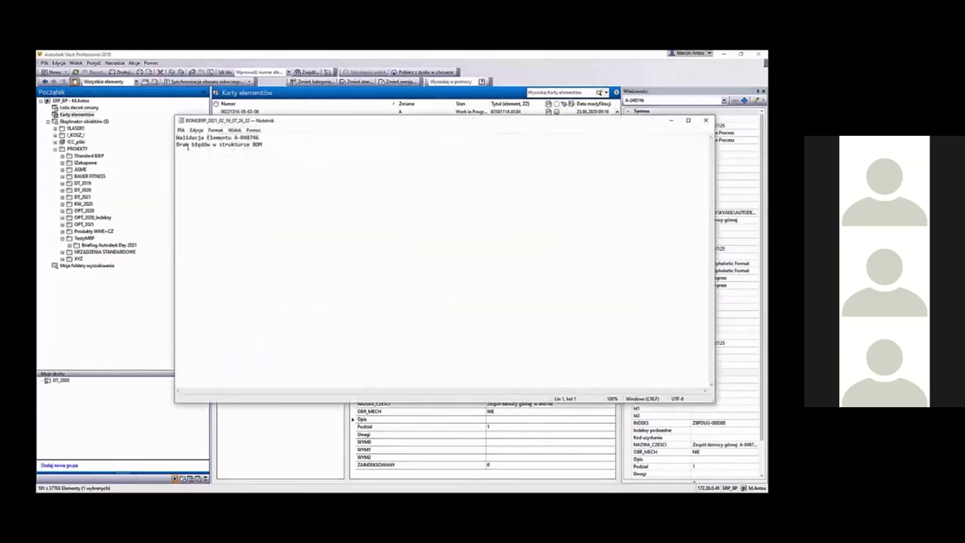
left_click(703, 121)
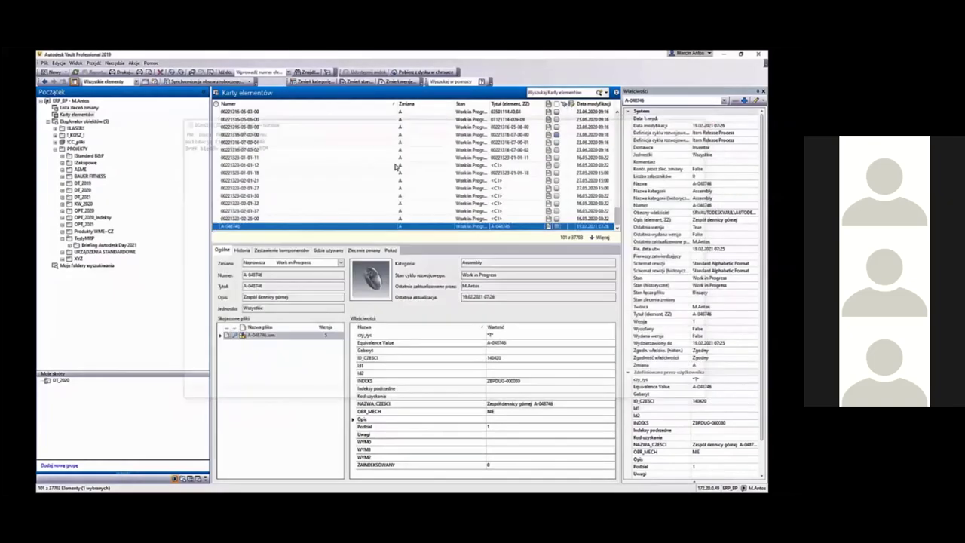
Export the BOM of item A-048746 to ERP, and check the subitem entries and response lines in the export log.
right_click(242, 227)
left_click(273, 238)
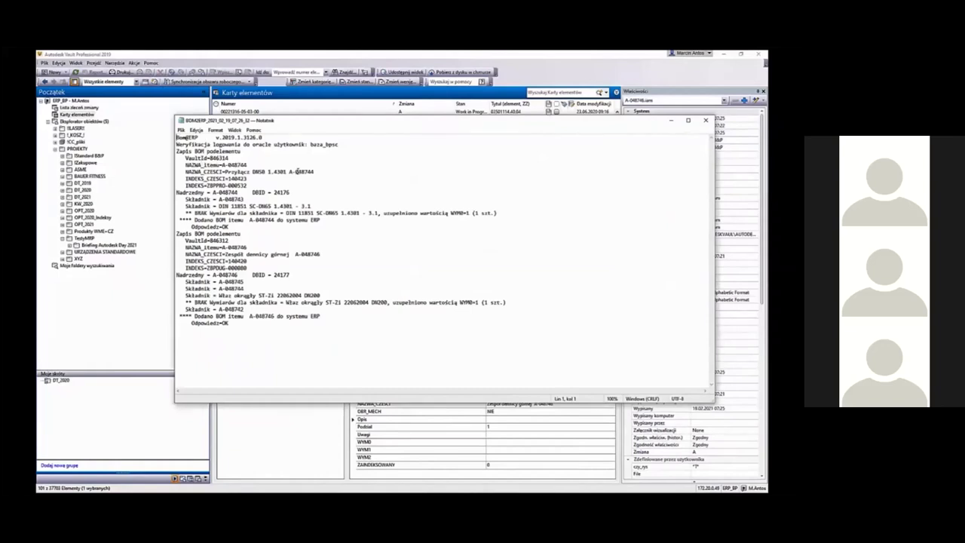
left_click_drag(218, 171, 505, 211)
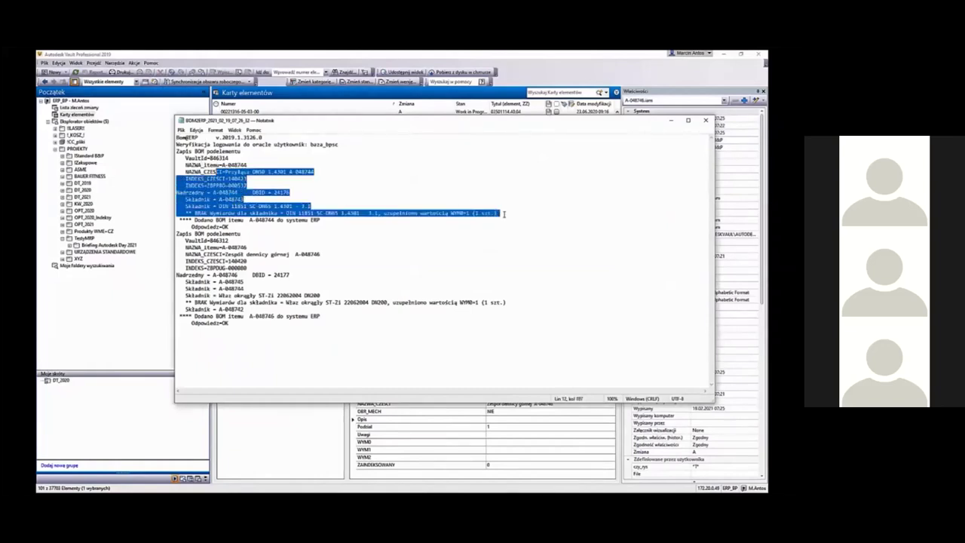
left_click(503, 213)
left_click_drag(198, 227, 229, 227)
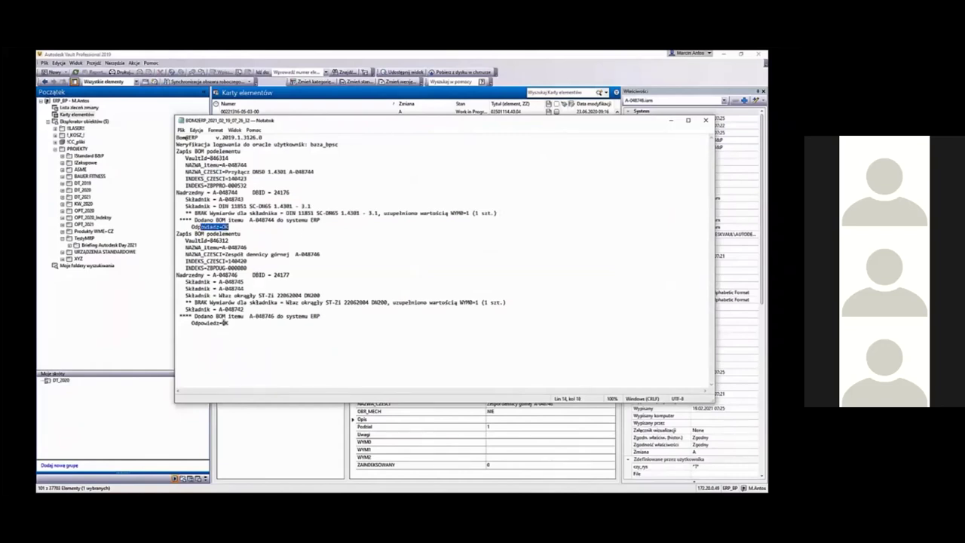
left_click_drag(251, 316, 275, 316)
left_click_drag(327, 124, 283, 139)
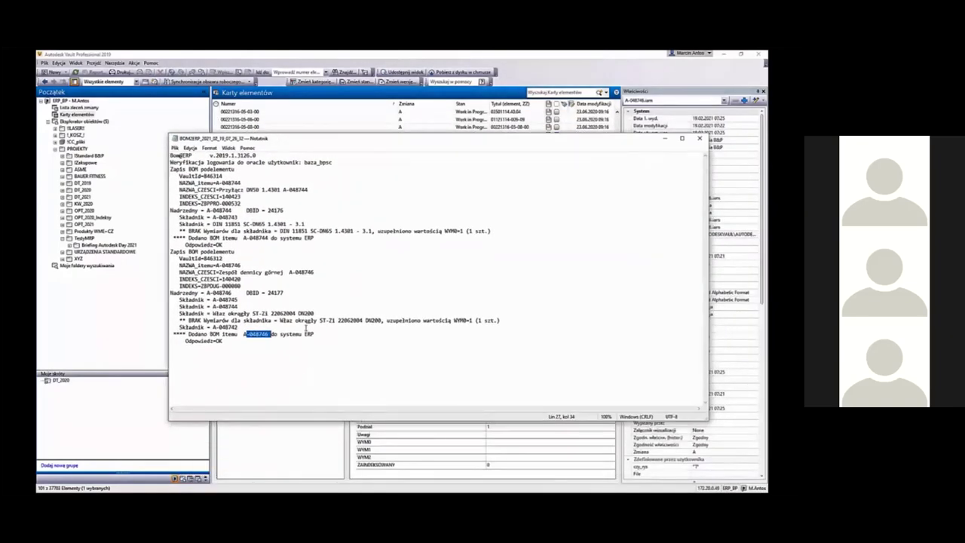
left_click_drag(223, 341, 184, 341)
left_click(700, 139)
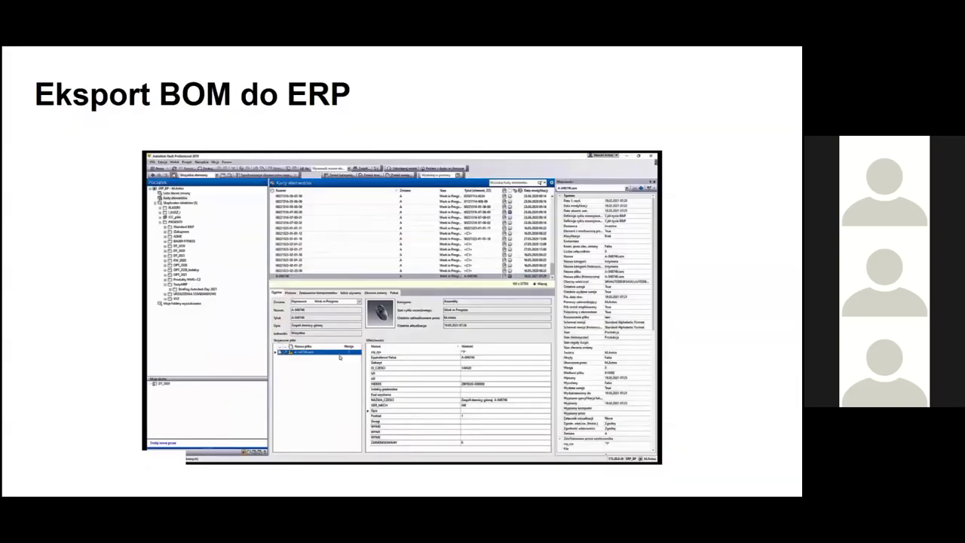
key("Right")
key("Right")
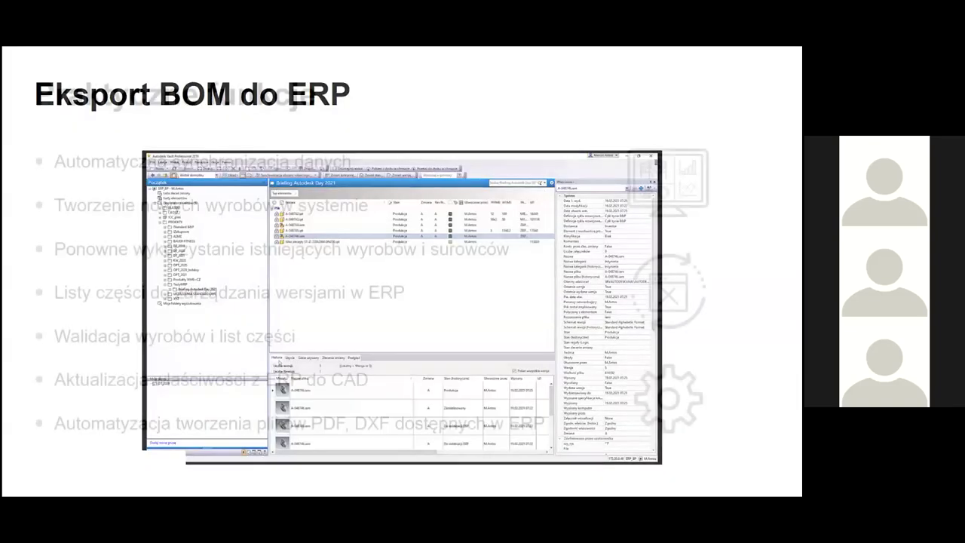
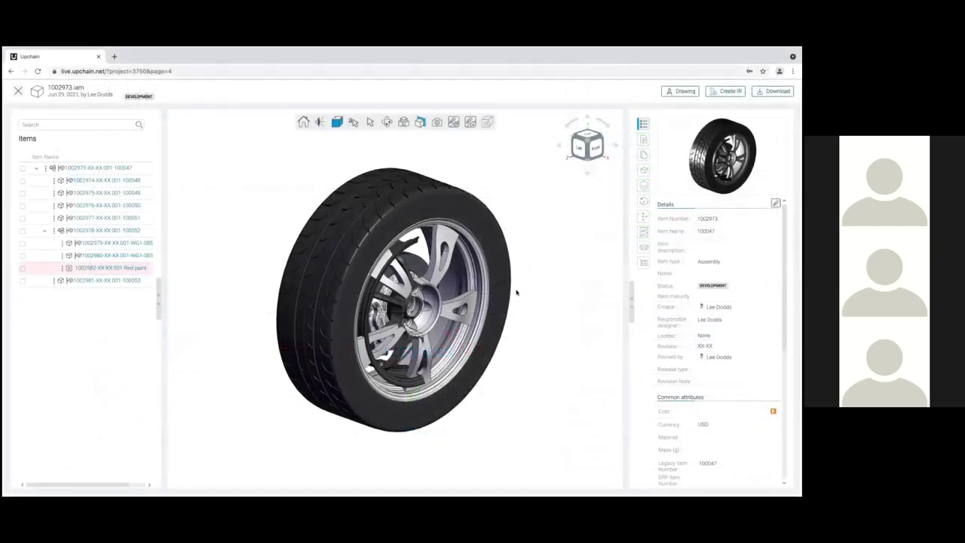
In Upchain, pick out the tire in the wheel assembly and hide its item 1002976.
left_click_drag(517, 292, 475, 295)
left_click(454, 293)
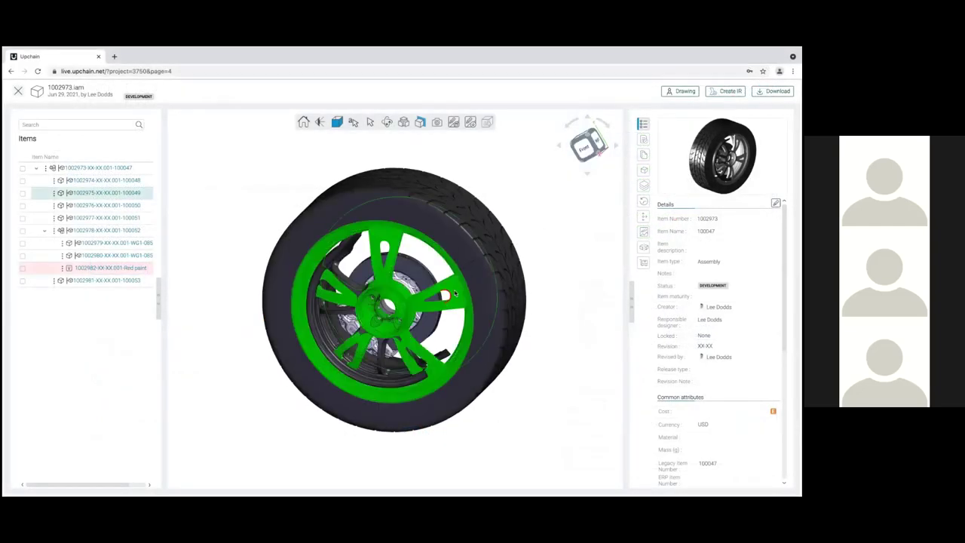
left_click(469, 292)
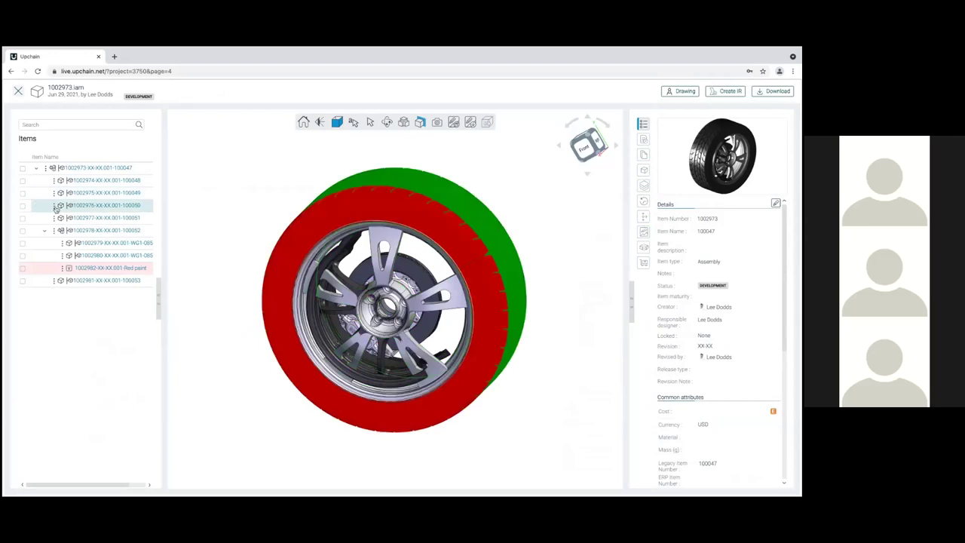
left_click(55, 206)
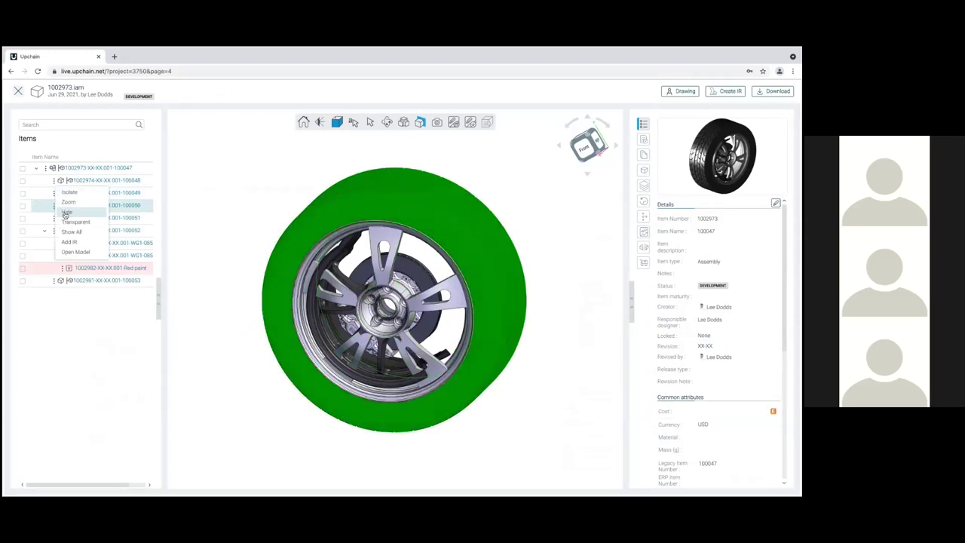
left_click(66, 212)
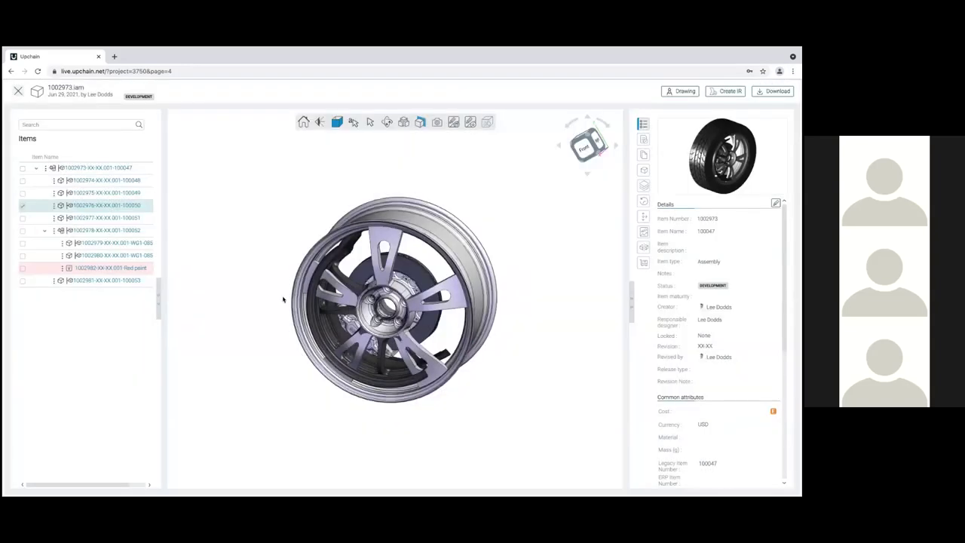
Examine the wheel rim and brake parts up close using the section plane tools.
scroll(283, 300, "up", 3)
left_click(421, 123)
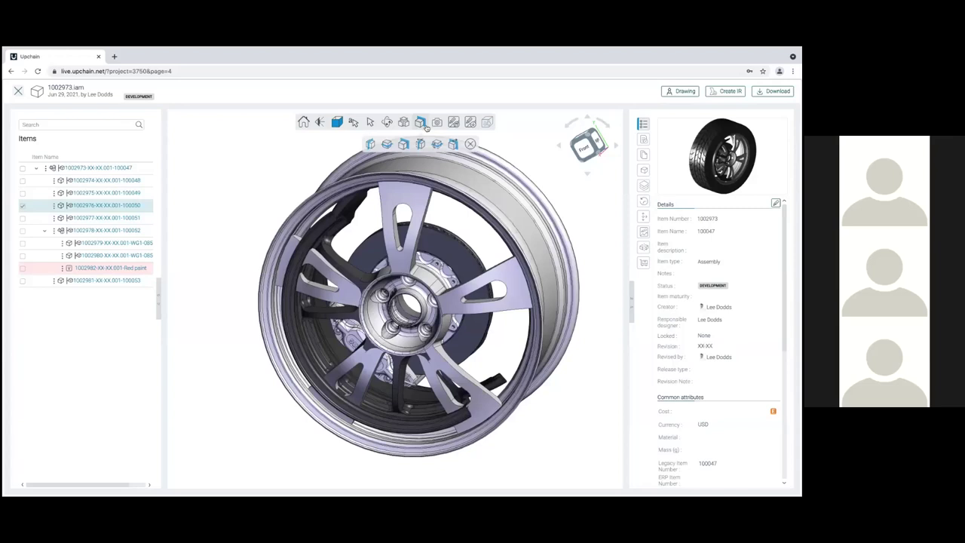
left_click(429, 125)
left_click(423, 124)
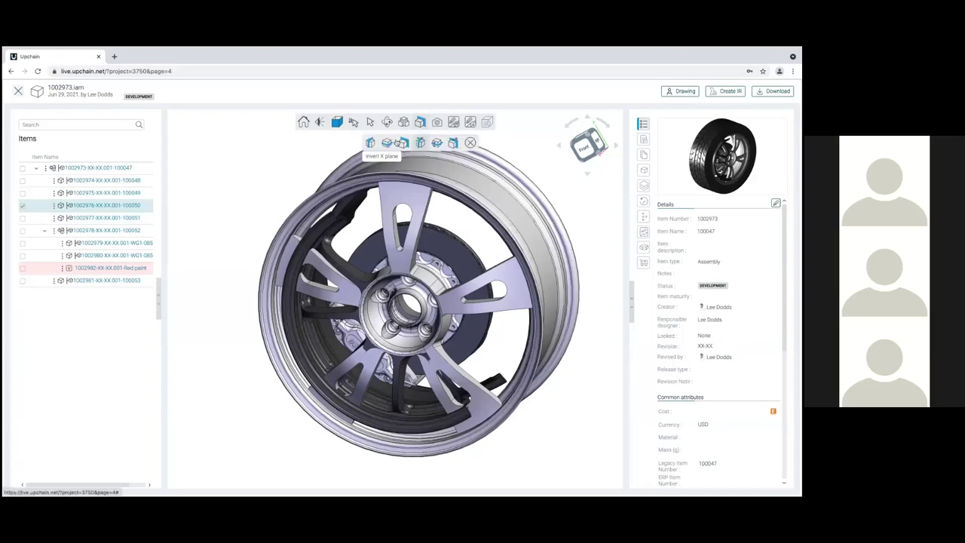
left_click(401, 143)
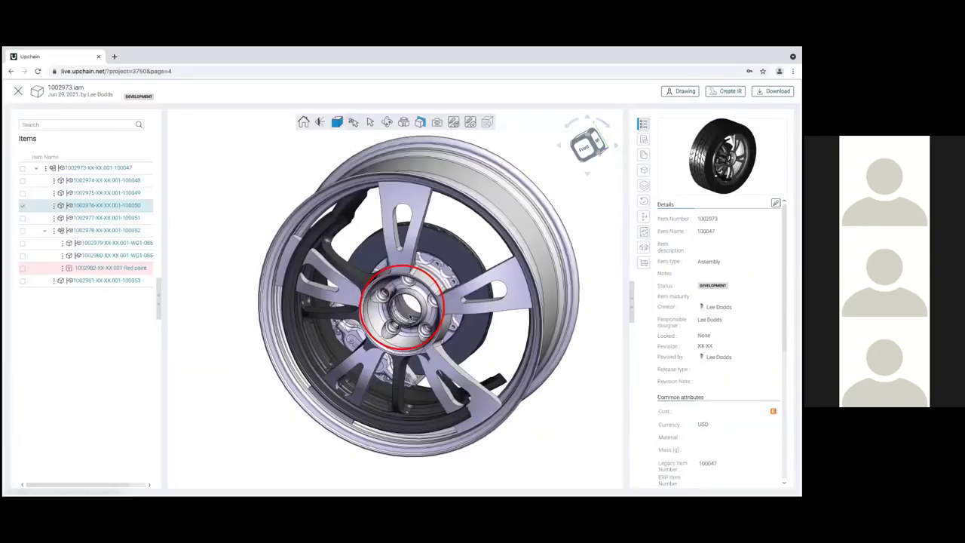
Add a text note reading "Hub cap is missing" beside the red circle around the wheel hub.
left_click(446, 273)
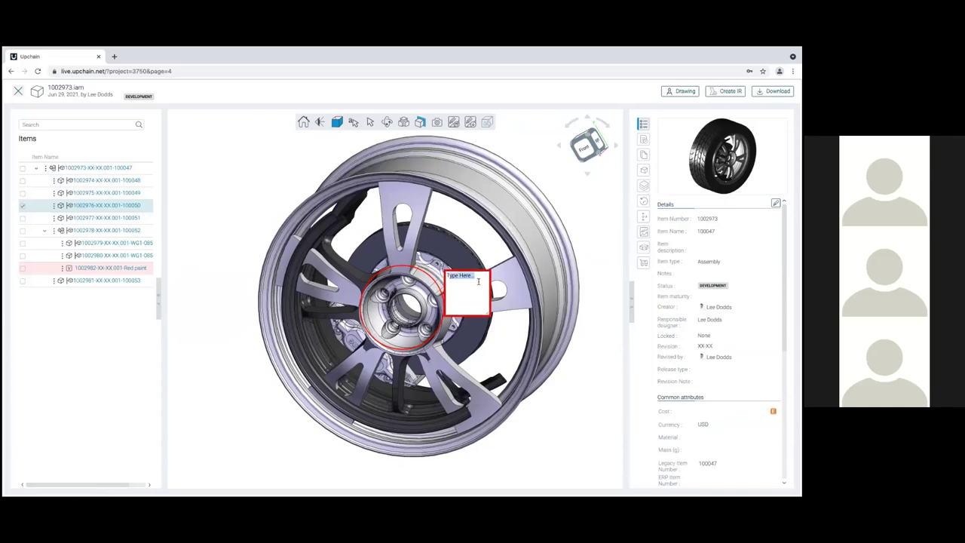
type("Hub cap is missing")
left_click(561, 353)
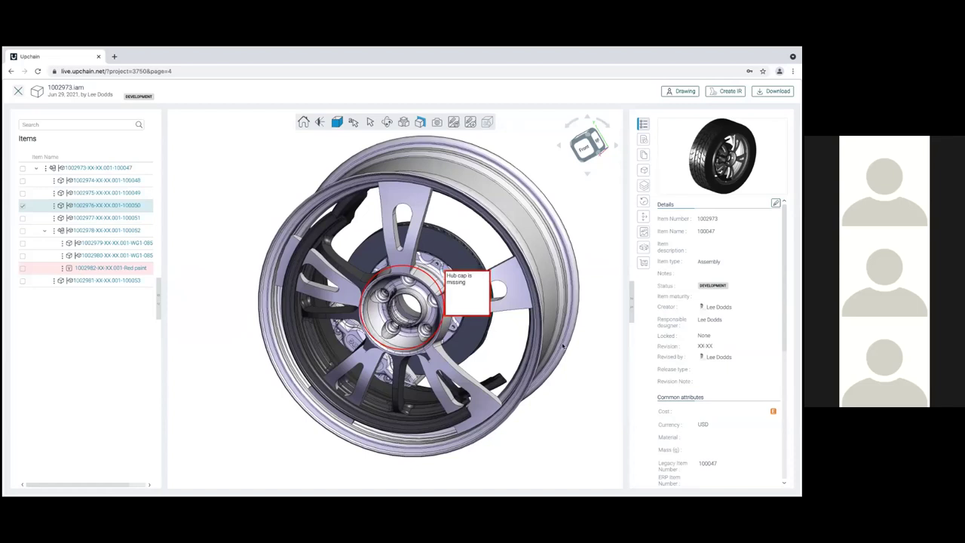
Start an investigation request for the wheel assembly, named "Add hub cap" with the description "see markup".
left_click(712, 92)
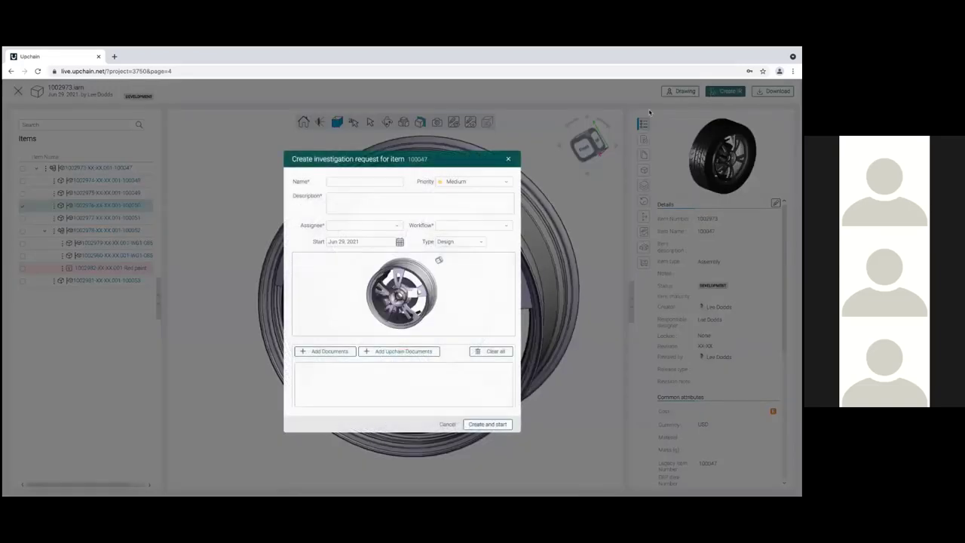
left_click(377, 181)
type("A")
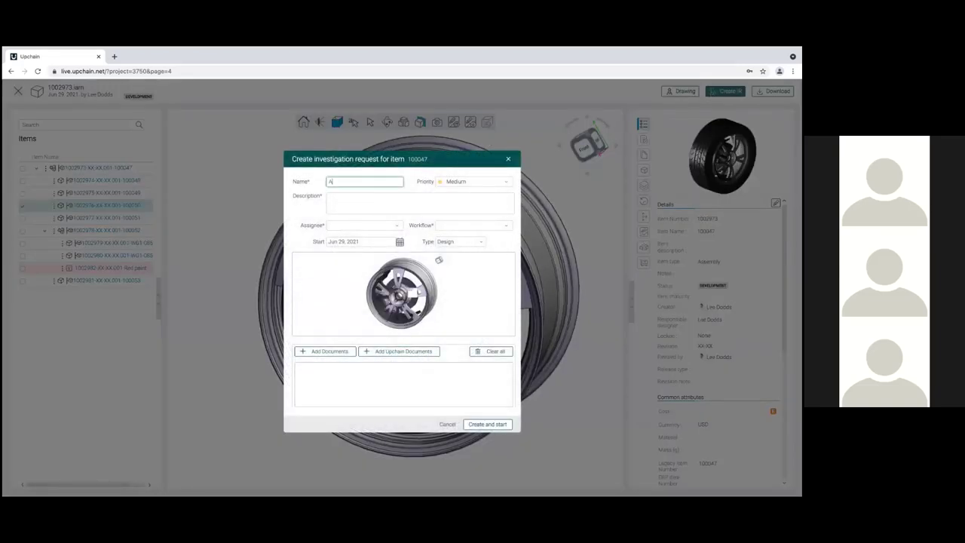
type("dd hub cap")
left_click(373, 200)
type("se")
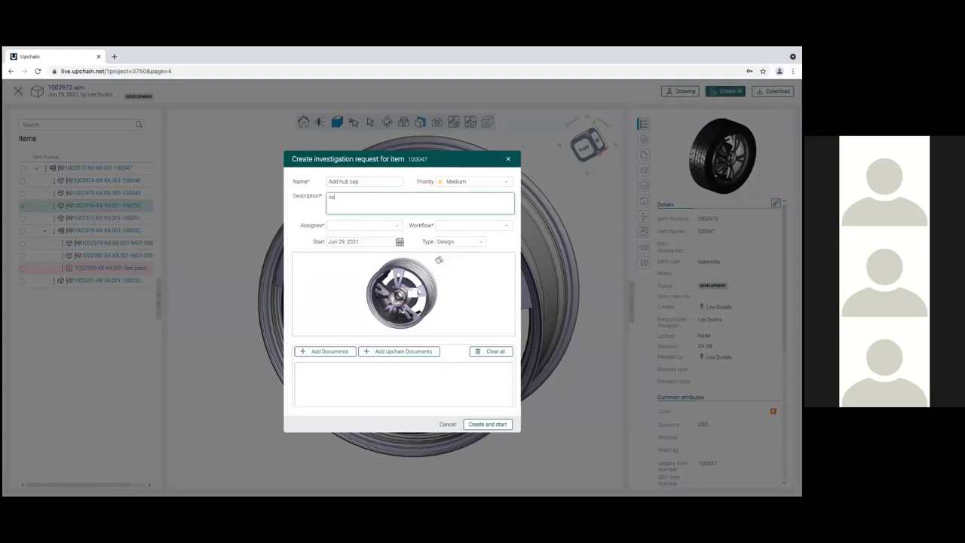
type("e markup")
Choose the assignee and Issue Workflow (138) for the investigation request, and create and start it.
left_click(362, 224)
left_click(360, 234)
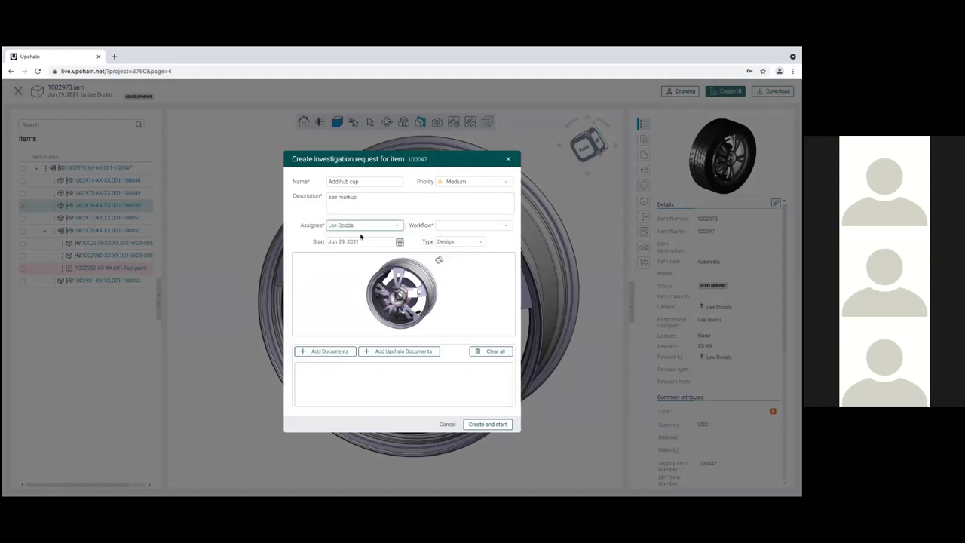
left_click(469, 226)
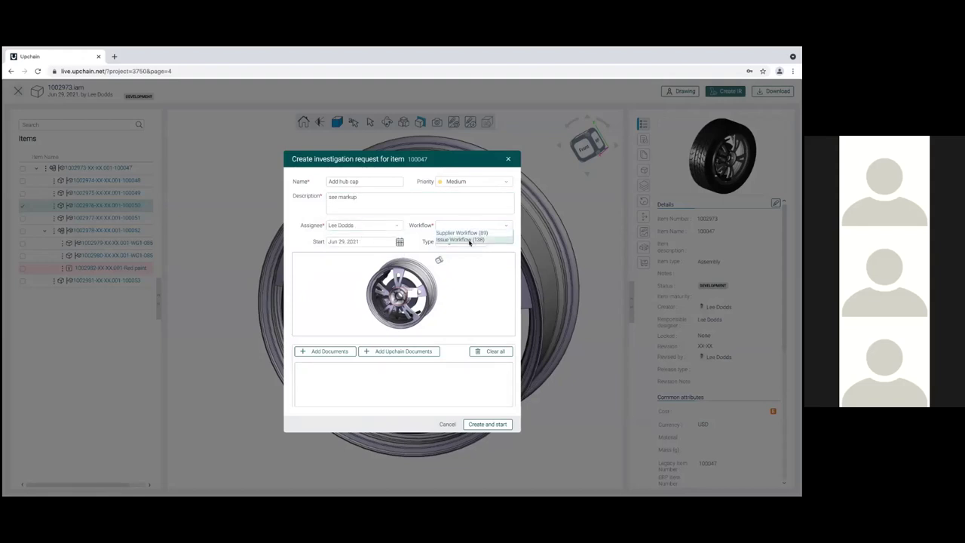
left_click(469, 240)
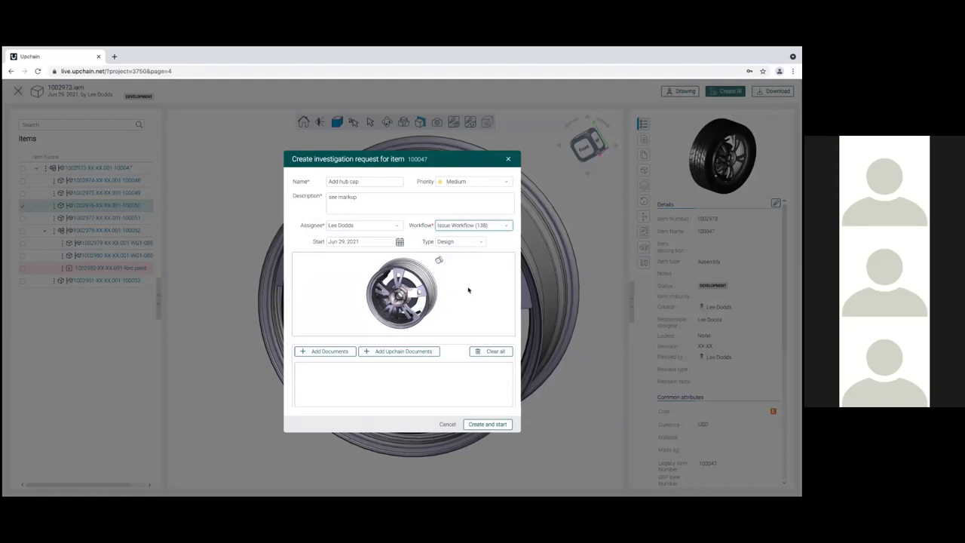
left_click(478, 424)
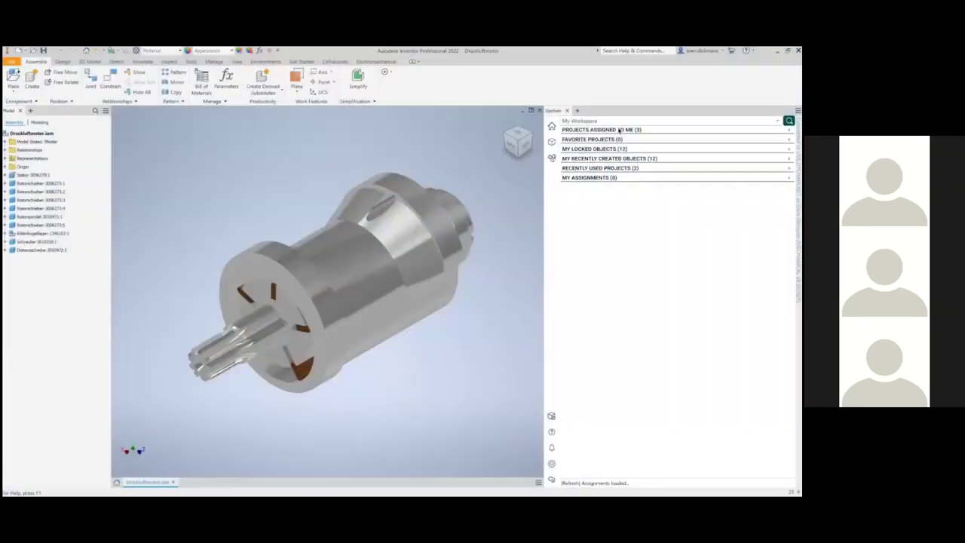
In Inventor's Upchain add-in, open project 14311 - Compressed Air Motor and its assignment "Provide Initial Design".
left_click(617, 163)
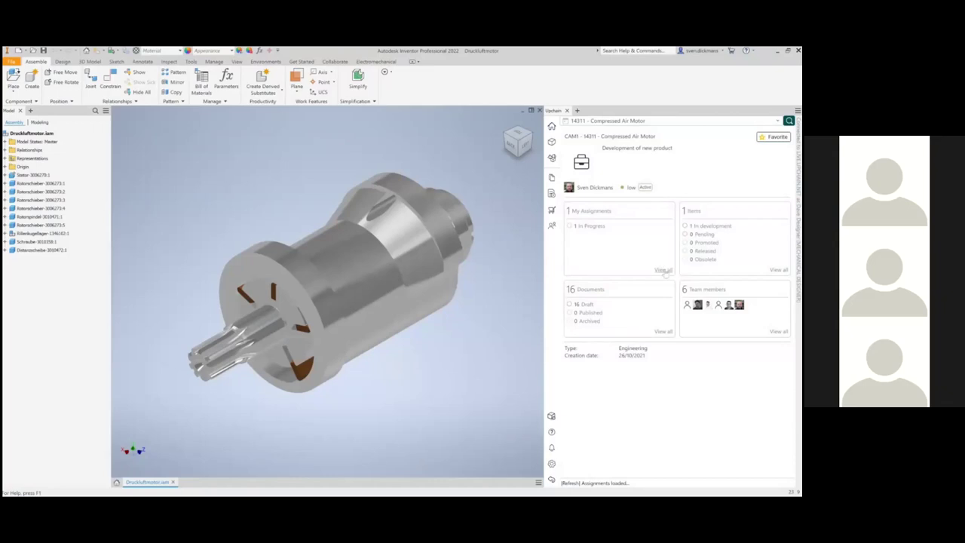
left_click(665, 271)
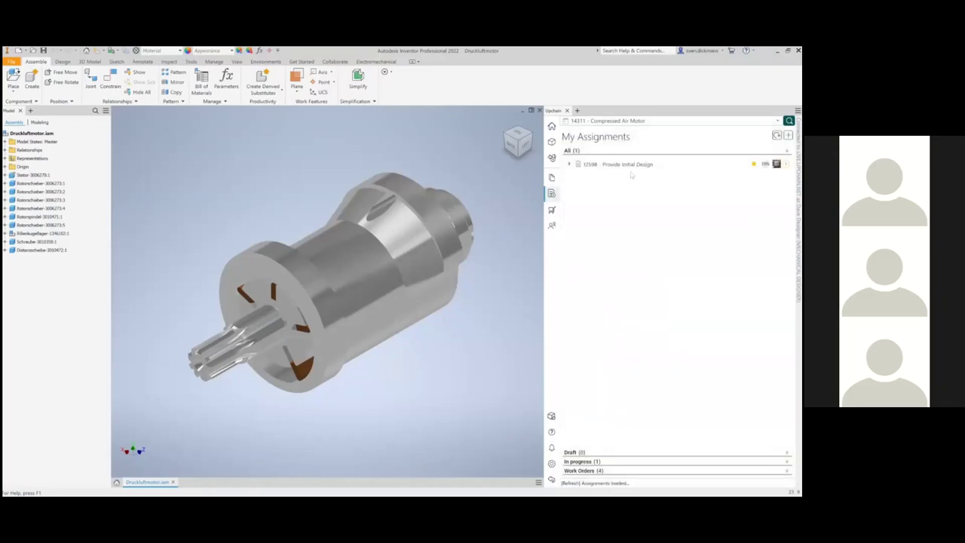
left_click(630, 167)
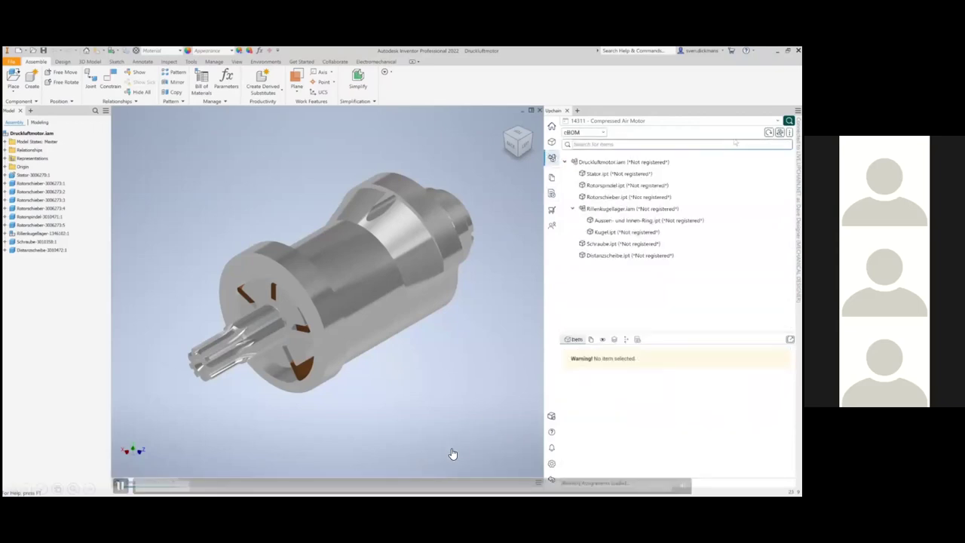
Refresh the cBOM and locate the Stator, Rotorspindel and Rotorschieber parts in the motor model.
left_click(768, 133)
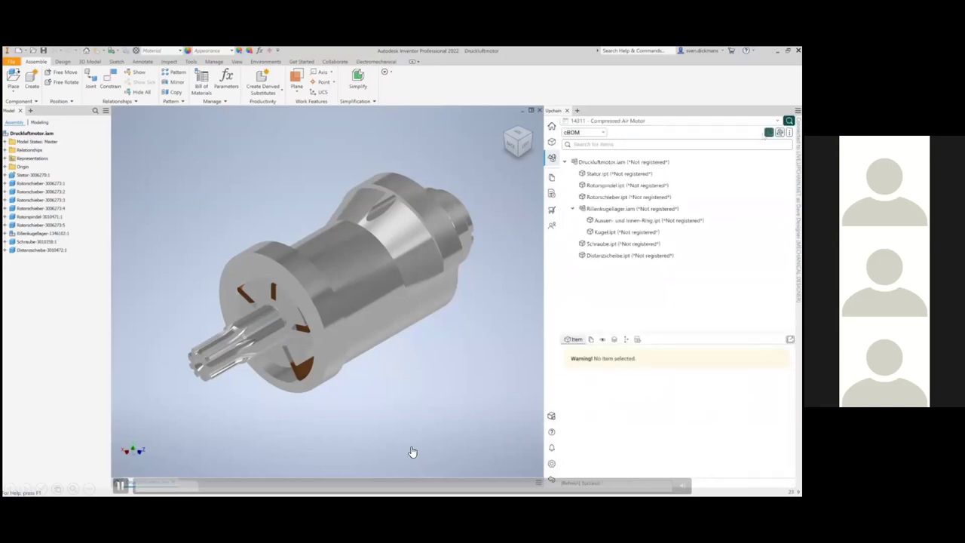
left_click(663, 165)
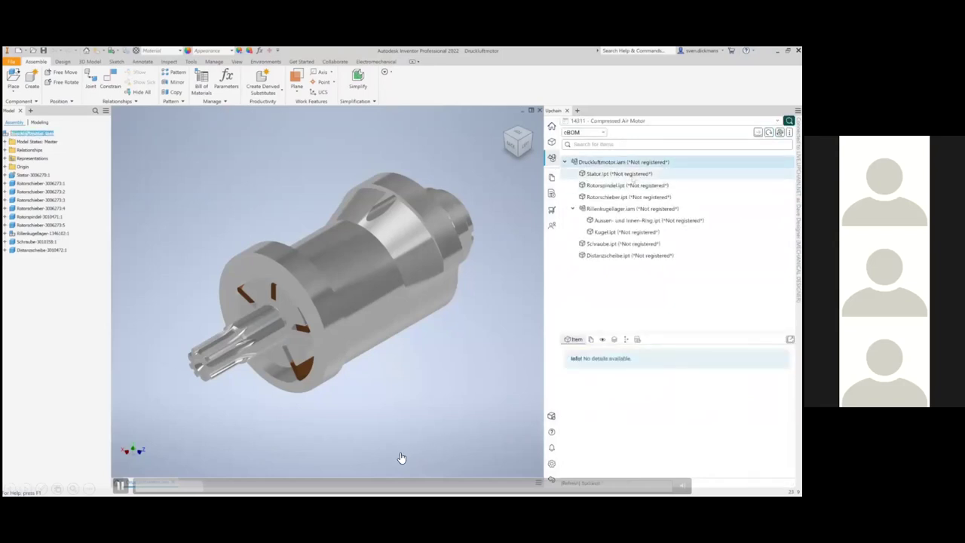
left_click(629, 175)
left_click(632, 186)
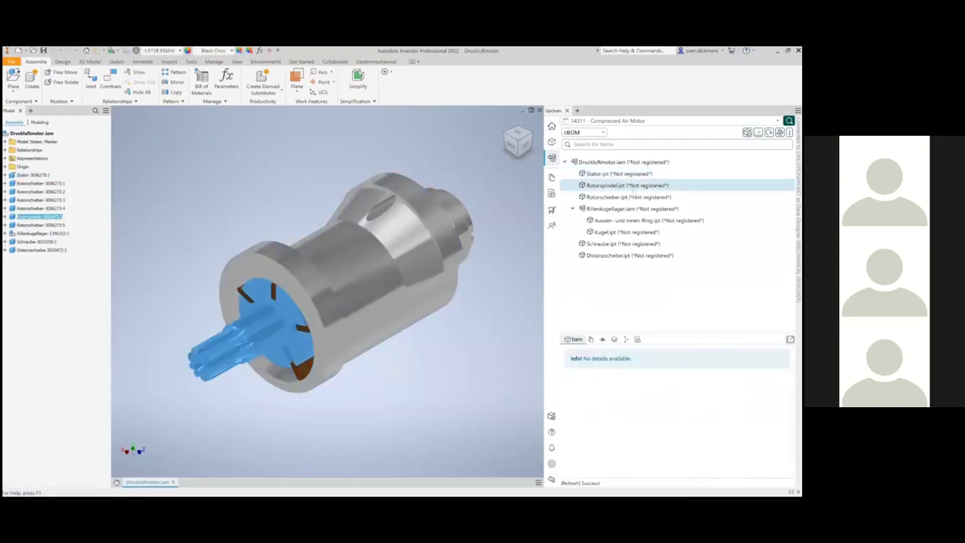
left_click(634, 197)
left_click(633, 161)
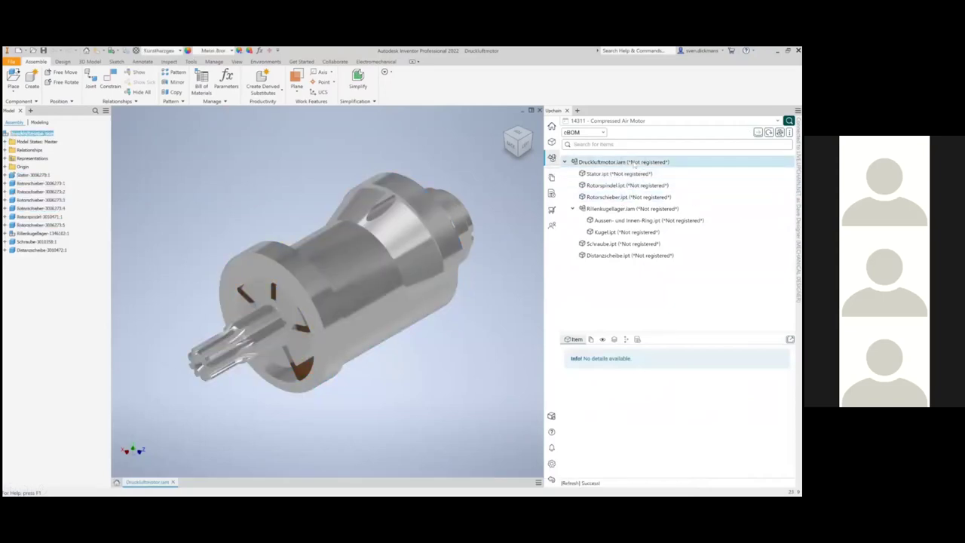
Create items for the Druckluftmotor.iam assembly, placing them under project 14311 - Compressed Air Motor.
right_click(633, 163)
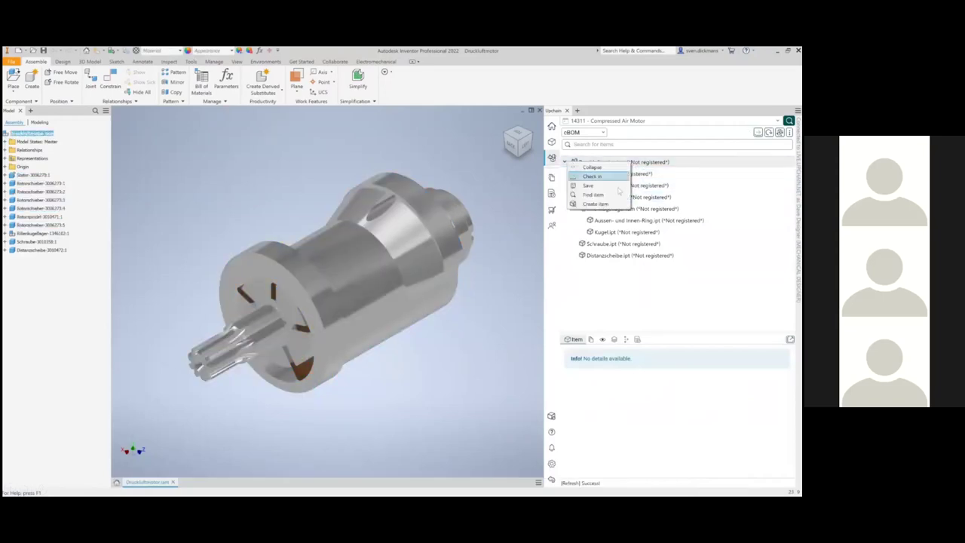
left_click(613, 203)
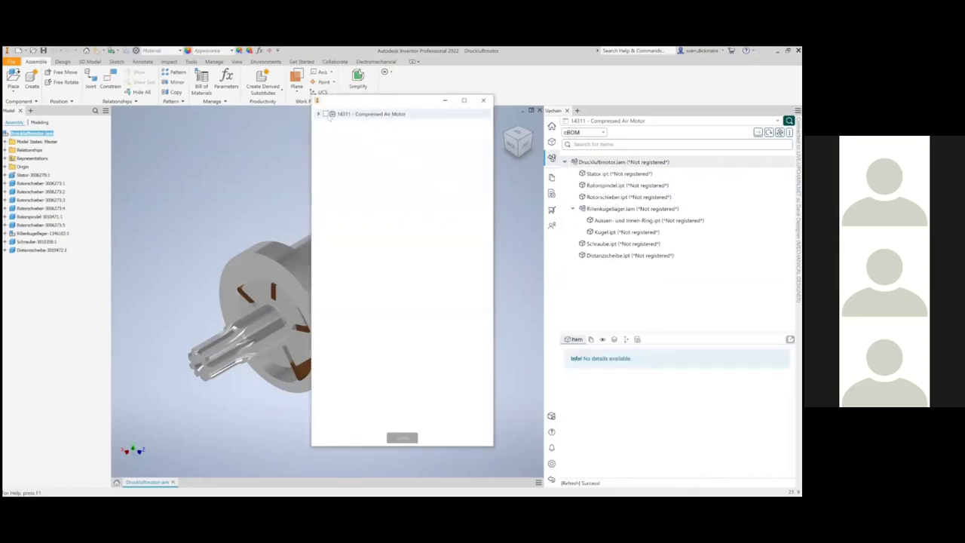
left_click(327, 115)
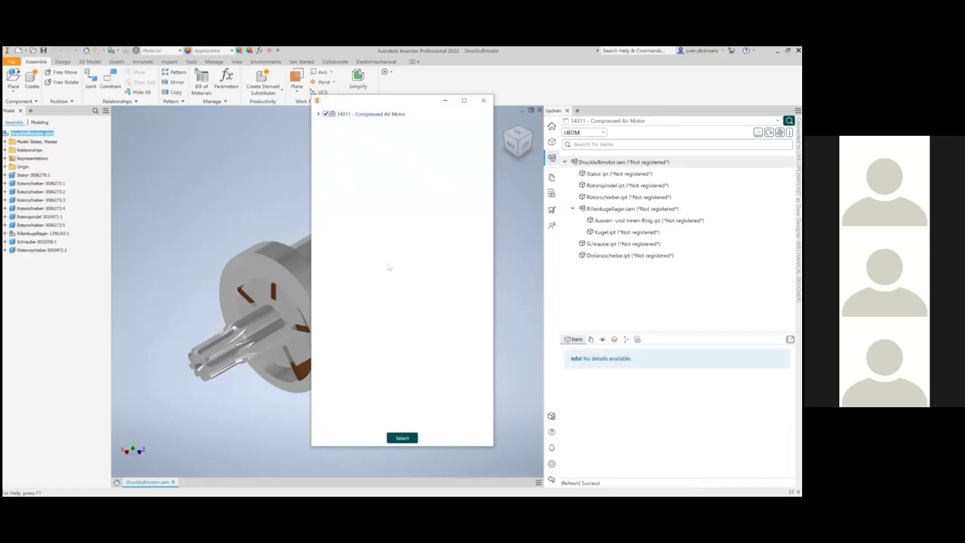
left_click(412, 437)
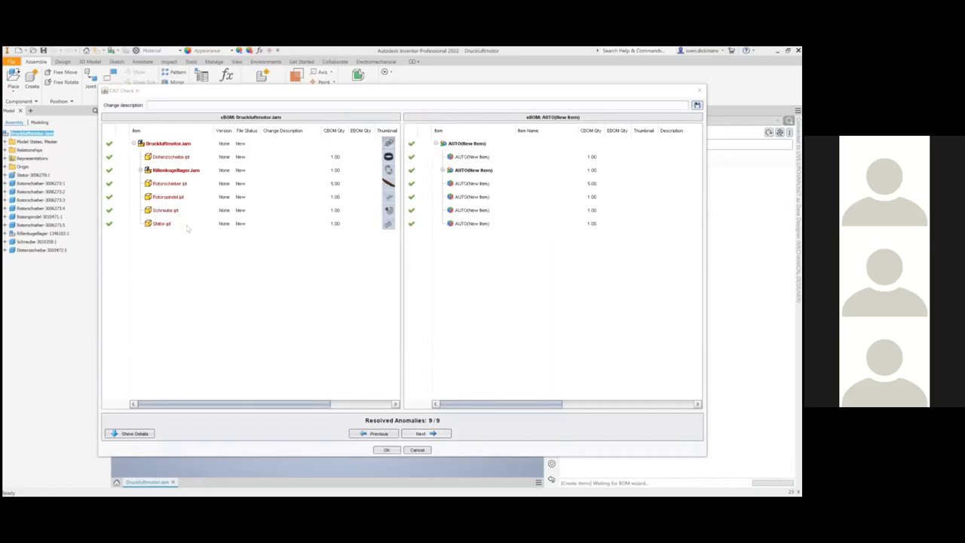
Expand the Rillenkugellager subassembly, enter a change description for the initial version, and accept the CAD check-in.
left_click(143, 170)
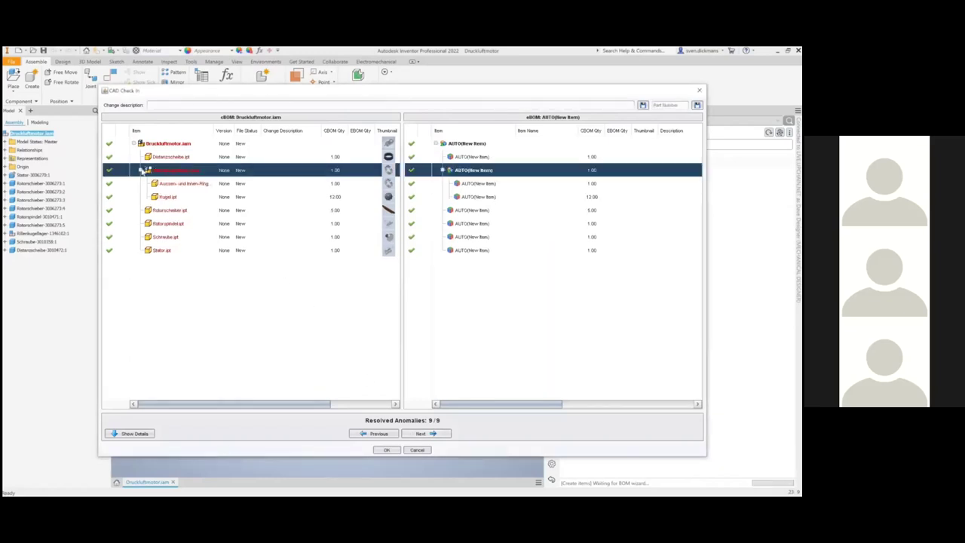
left_click(214, 106)
type("Initial vers")
type("ept")
left_click(383, 450)
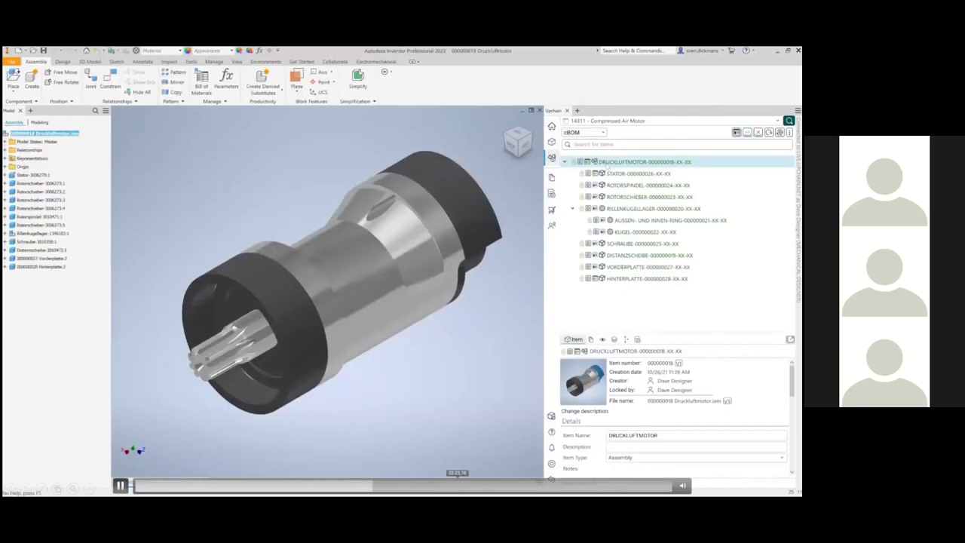
Assign the DRUCKLUFTMOTOR item to the category Products > Motors > Compressed Air Motors.
mouse_move(790, 377)
left_mouse_down()
mouse_move(789, 450)
mouse_move(790, 366)
left_mouse_up()
left_click(616, 339)
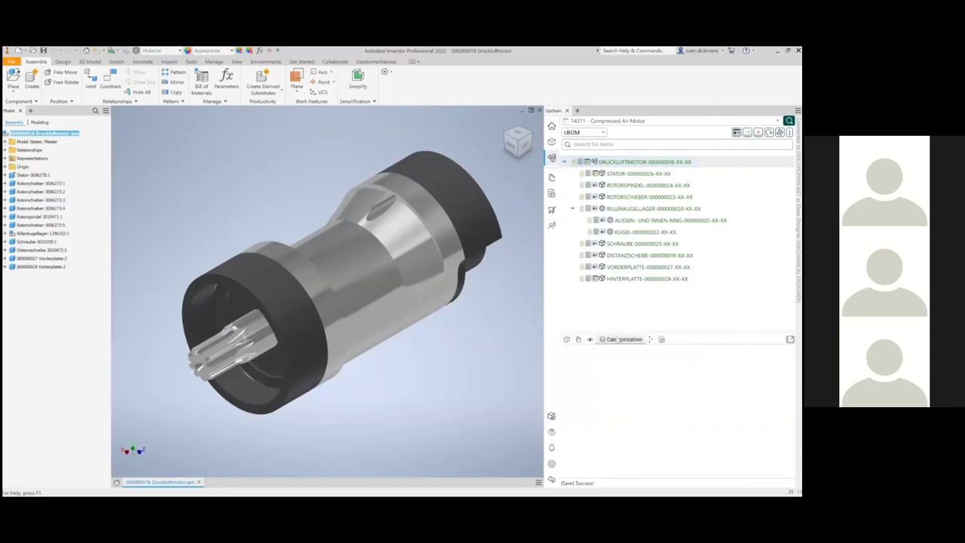
left_click(775, 353)
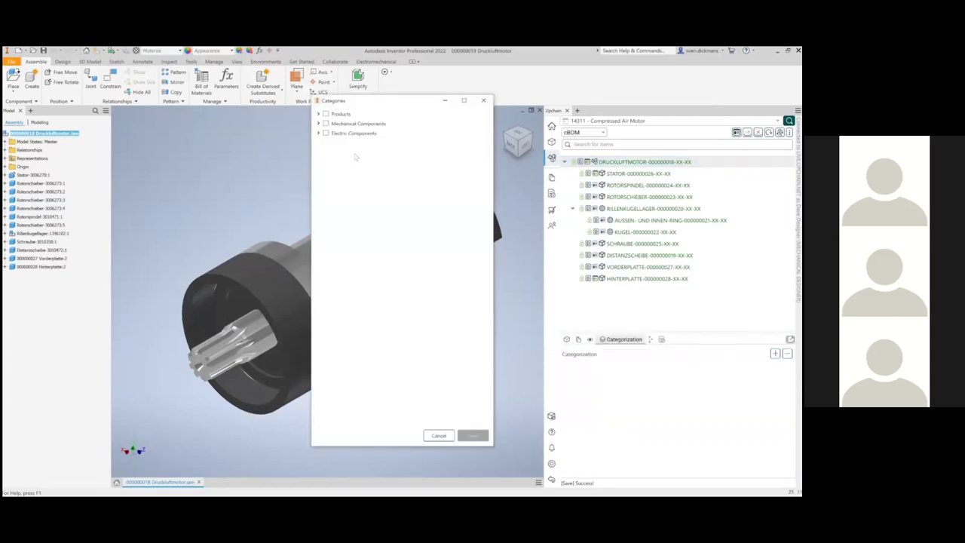
left_click(317, 114)
left_click(325, 143)
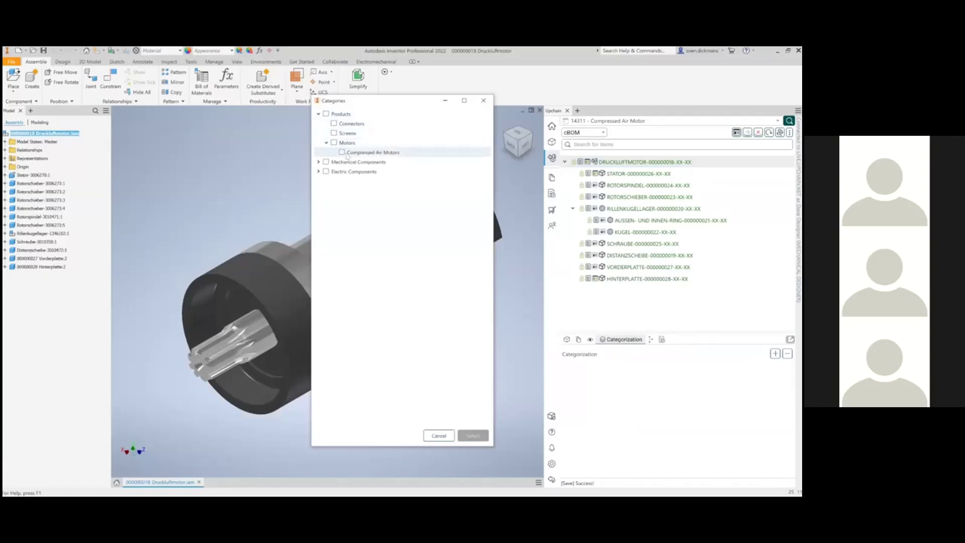
left_click(342, 152)
left_click(471, 436)
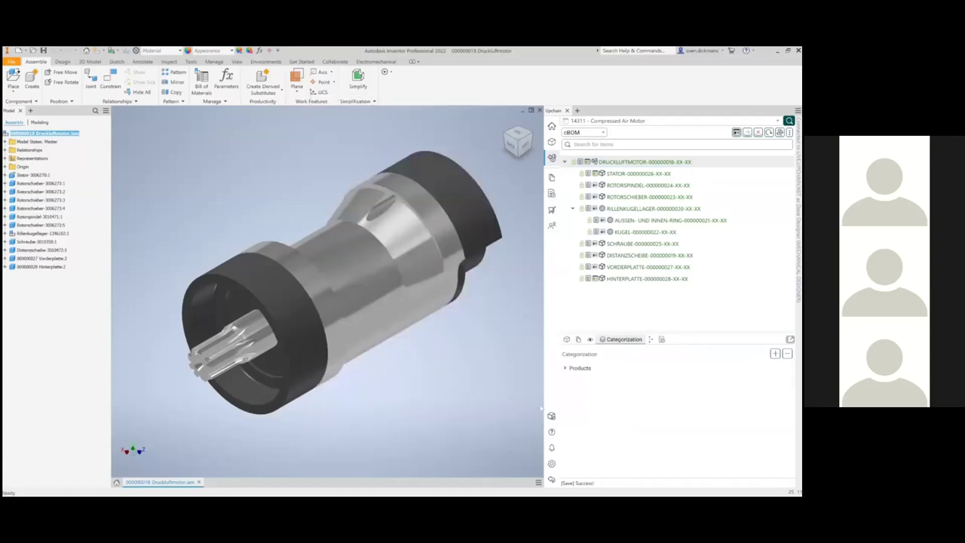
Save the motor's category dimensions as height 22 mm, length 51 mm and width 22 mm, and show the Compressed Air Motors attributes.
left_click(564, 368)
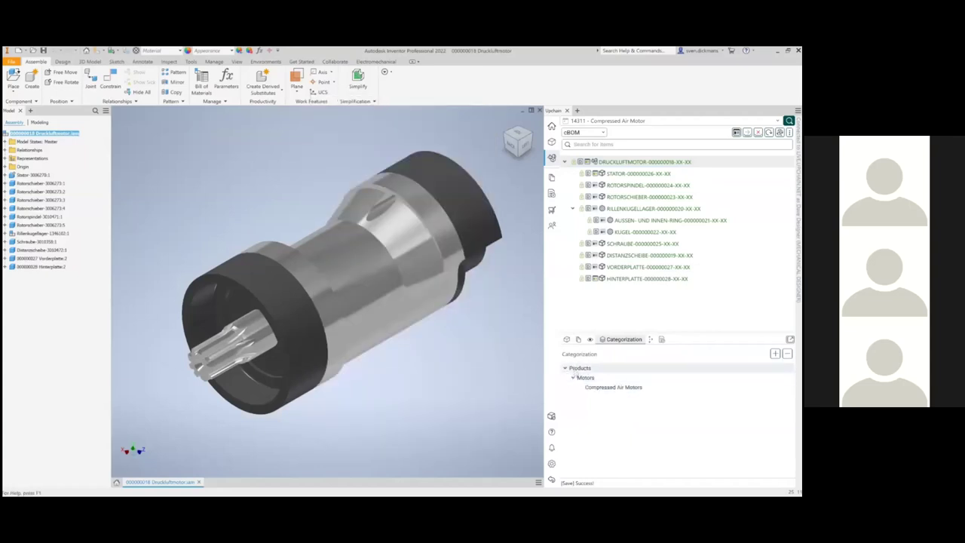
left_click(640, 427)
type("22")
left_click(640, 438)
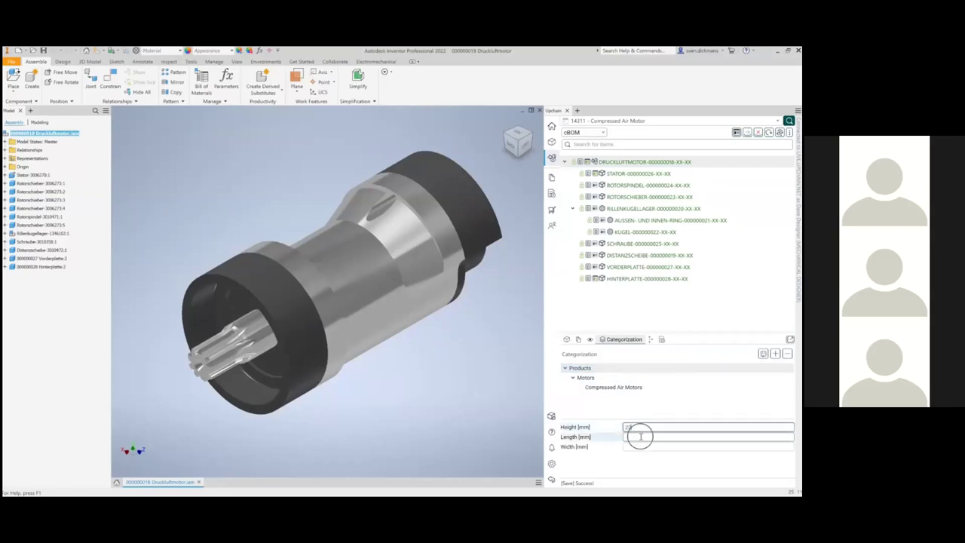
type("51")
key("Tab")
type("22")
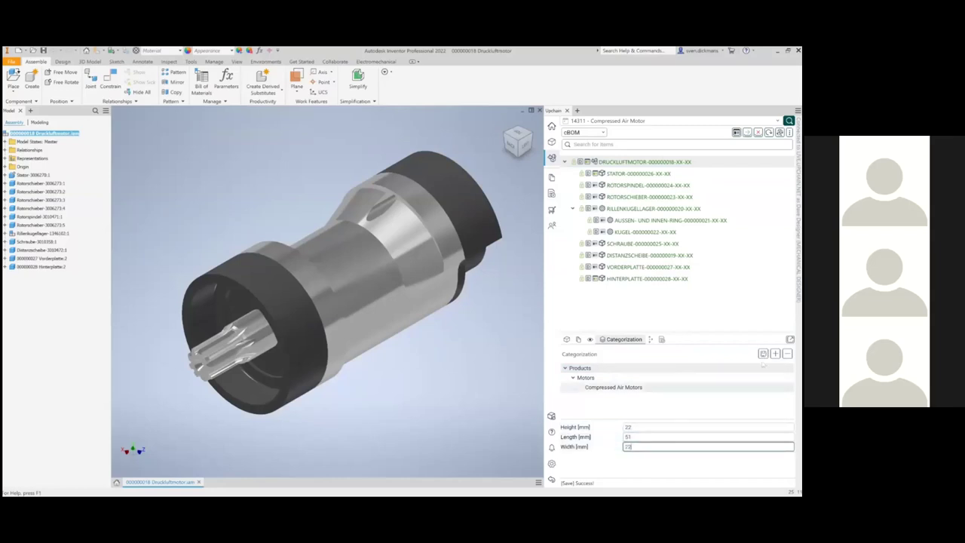
left_click(763, 353)
left_click(614, 387)
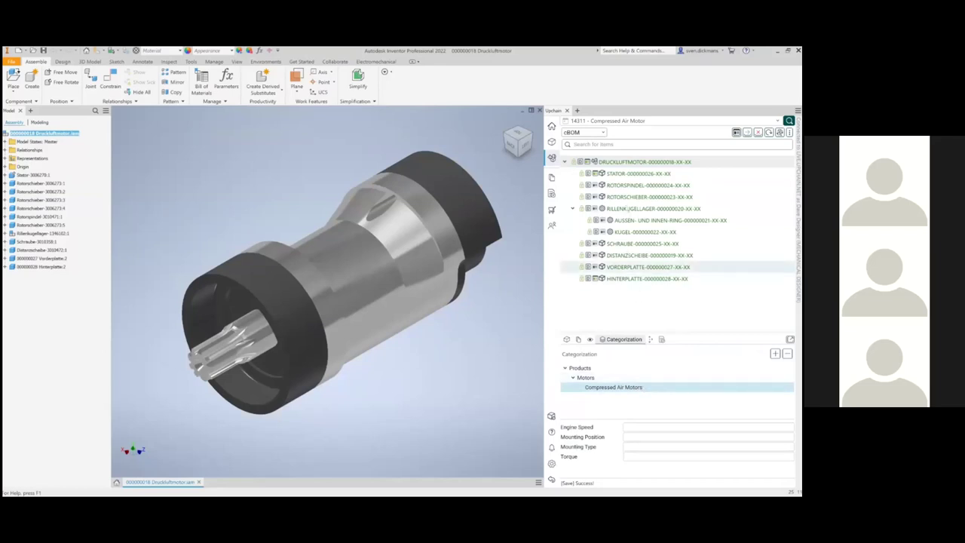
Check in the DRUCKLUFTMOTOR assembly, agreeing to create a new file version.
right_click(626, 160)
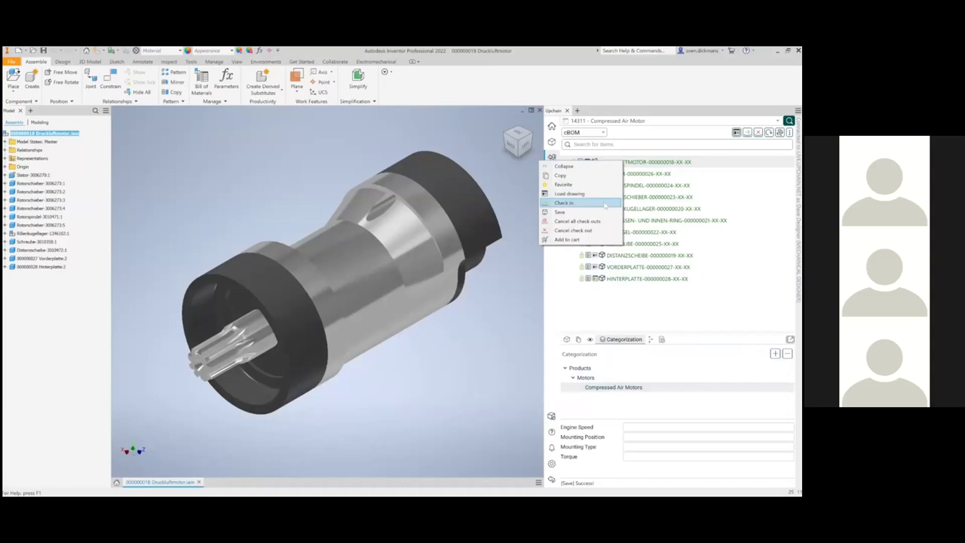
left_click(605, 203)
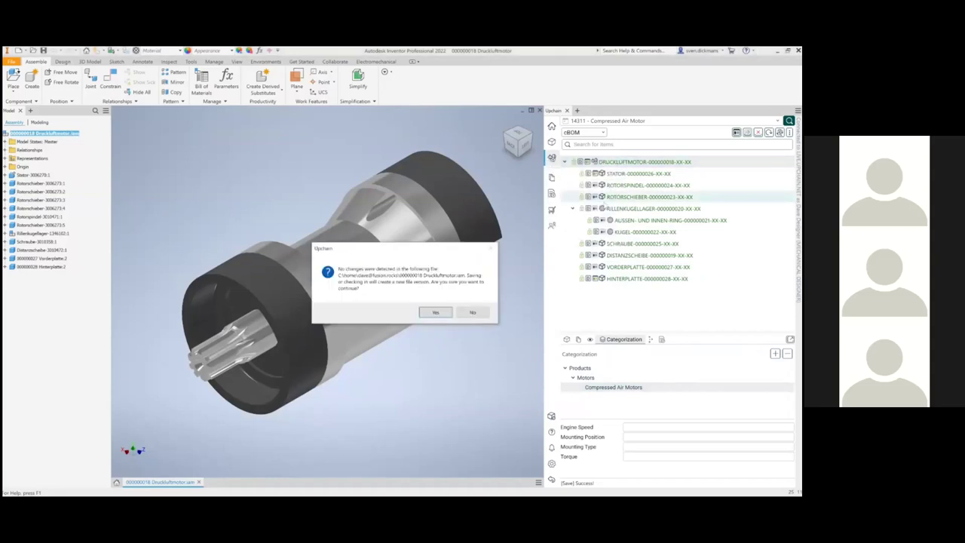
left_click(438, 313)
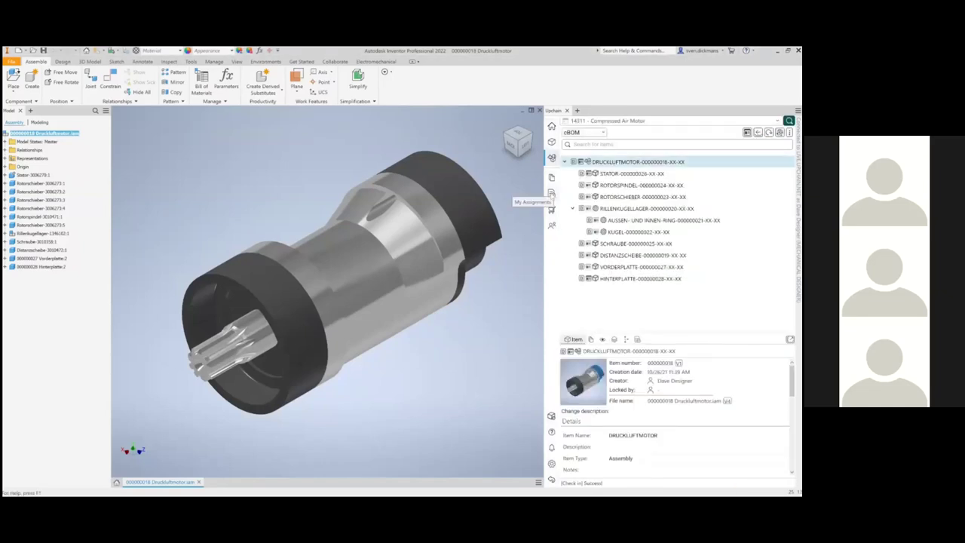
View the project assignments, and in the Upchain web application list the translation documents of the DRUCKLUFTMOTOR item.
left_click(551, 193)
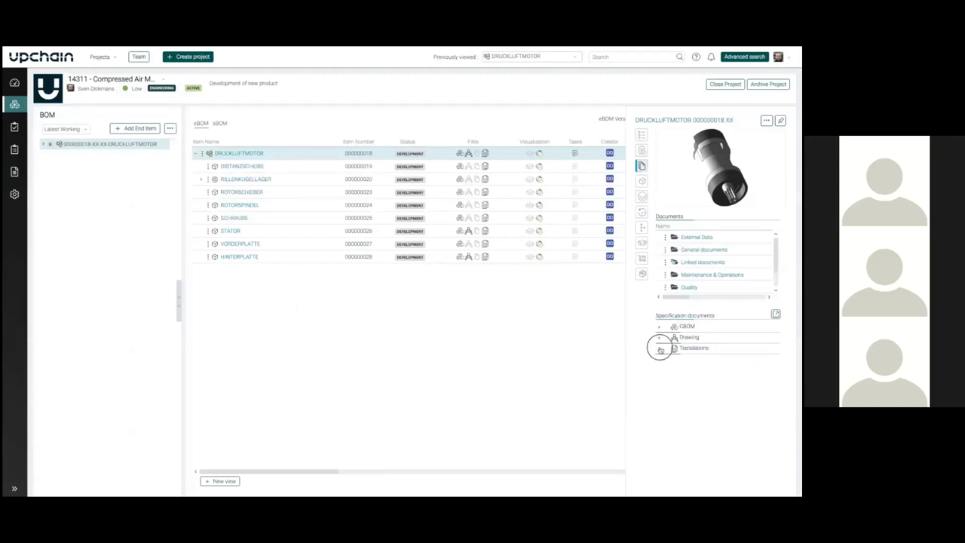
left_click(658, 348)
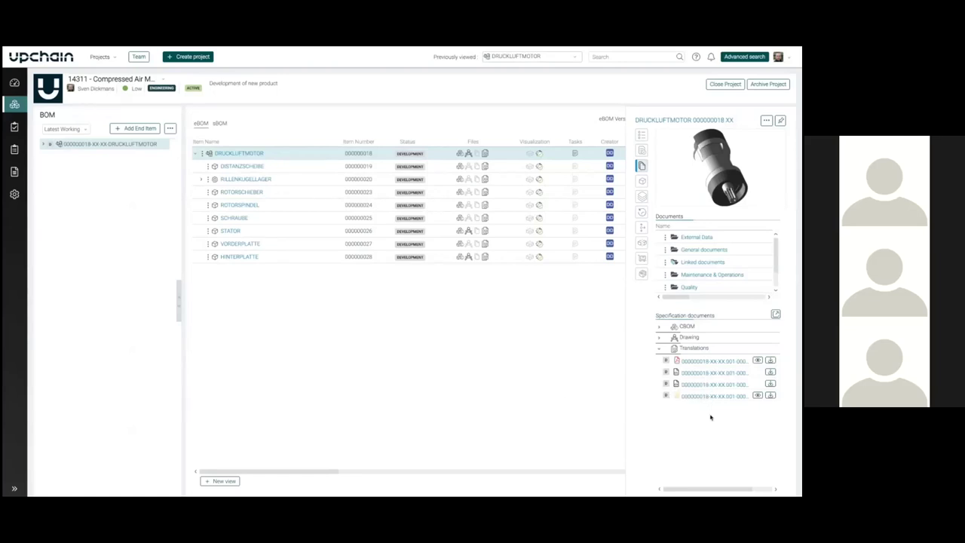
Show what can be created from the DRUCKLUFTMOTOR assembly in the eBOM, such as items, project tasks and change requests.
left_click(594, 385)
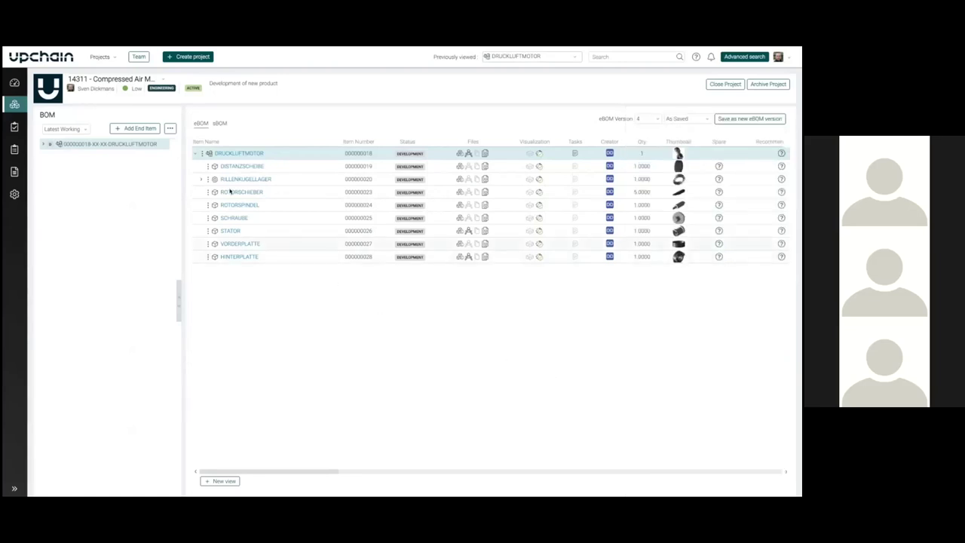
left_click(202, 153)
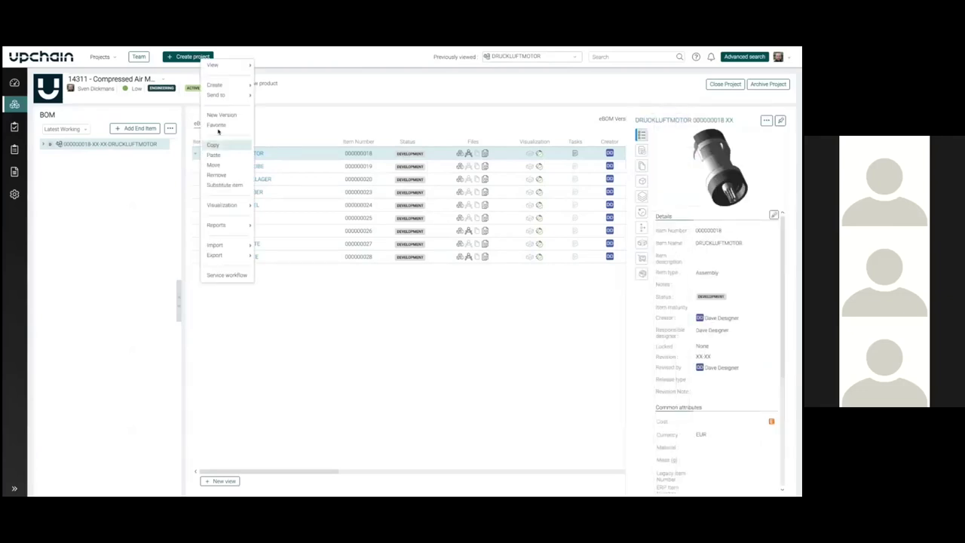
mouse_move(238, 87)
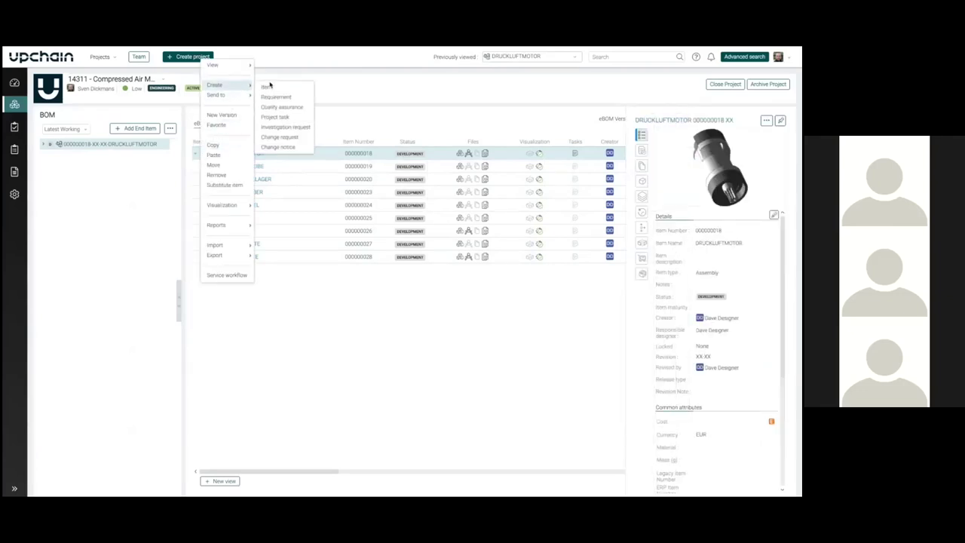
left_click(268, 86)
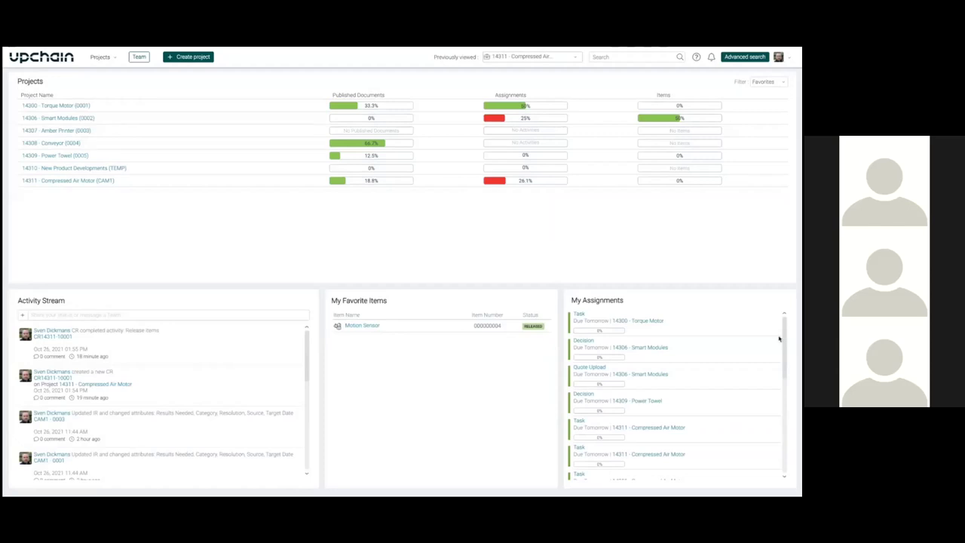
Look through the dashboard's assignments and the project filter options, keeping the project list filtered by Favorites.
mouse_move(784, 338)
left_mouse_down()
mouse_move(783, 377)
mouse_move(782, 327)
left_mouse_up()
left_click(758, 83)
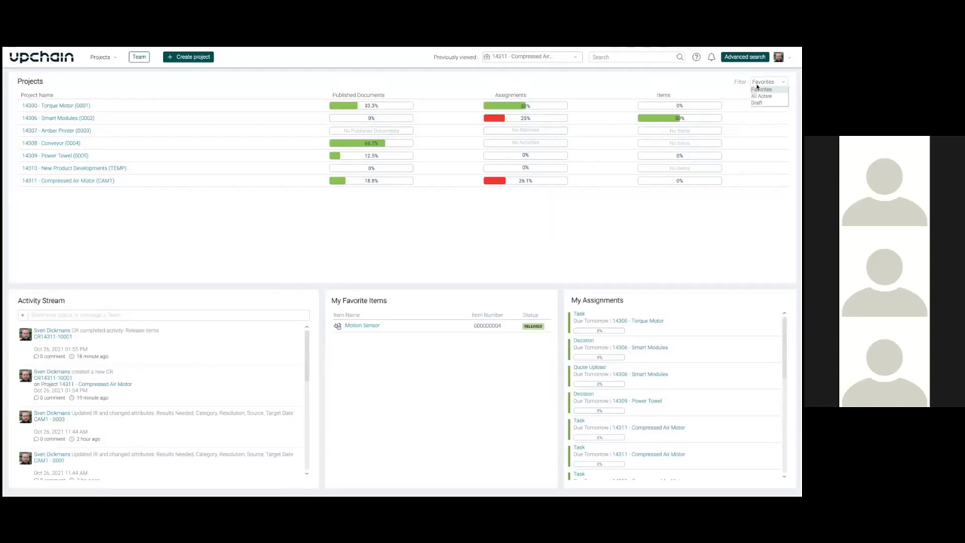
left_click(757, 86)
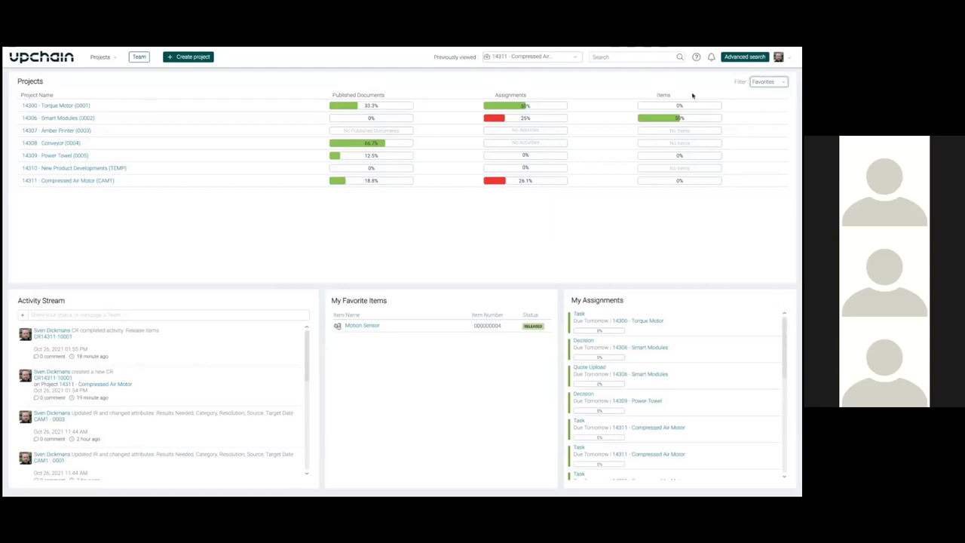
Open the 14311 - Compressed Air Motor project and view its specification document CAM1-Data Sheet.docx in the document viewer.
left_click(148, 184)
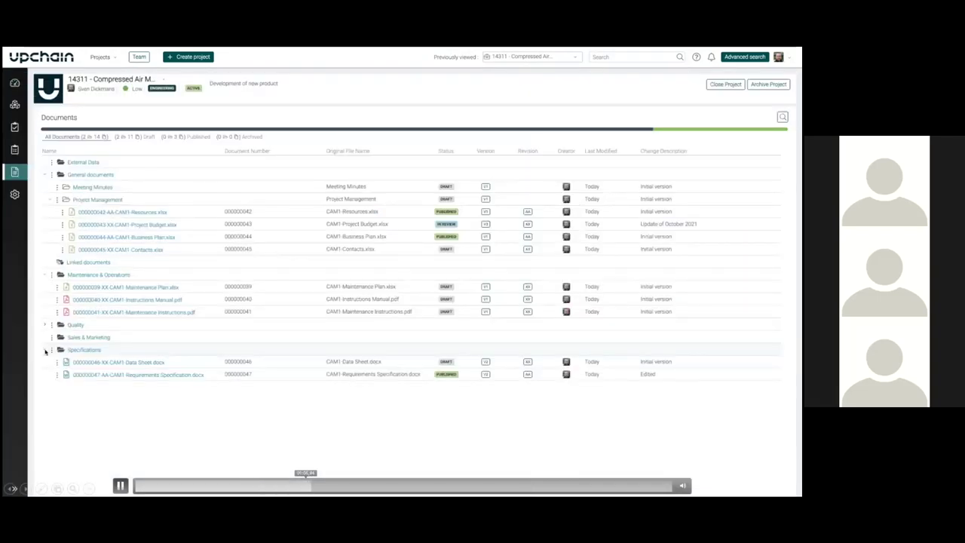
left_click(112, 363)
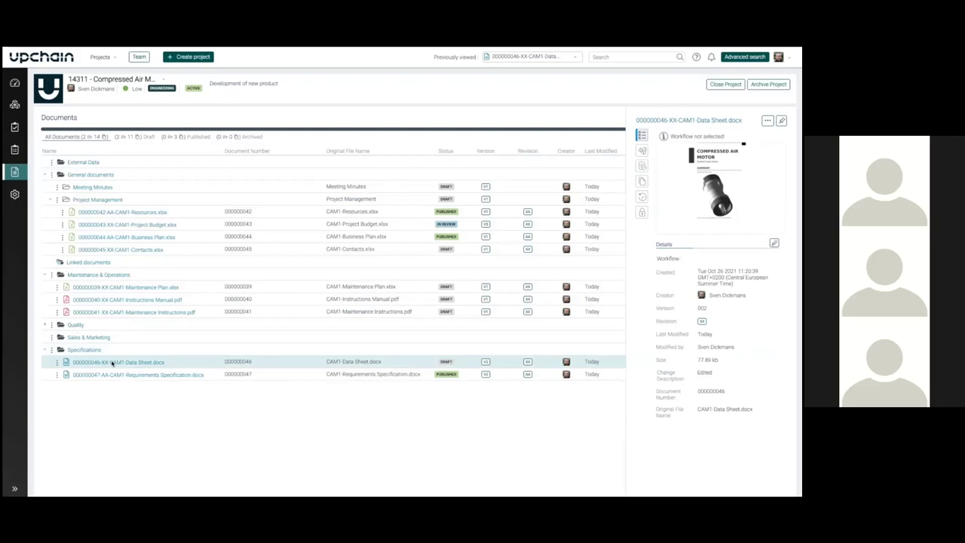
left_click(781, 120)
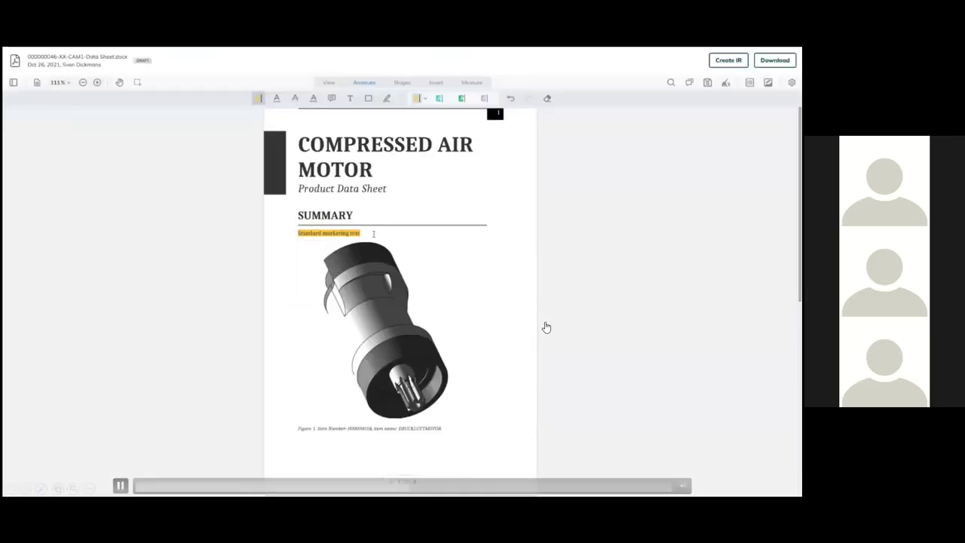